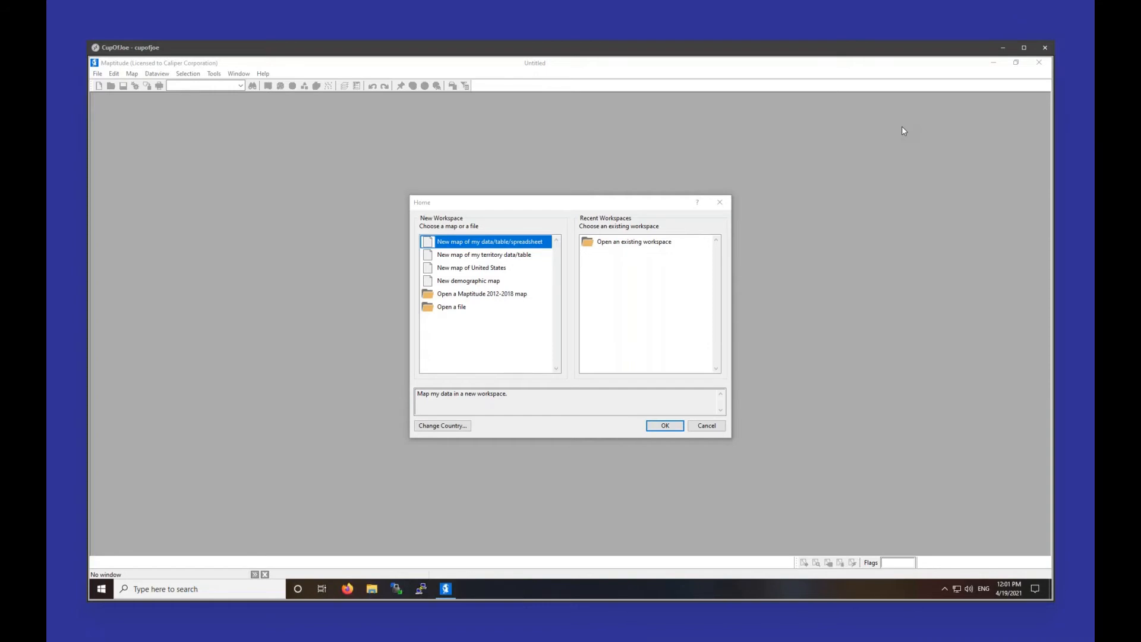
Step: Open the existing workspace Routing.wrkz from the Training folder and enlarge its map window to fill the workspace area
double_click(629, 242)
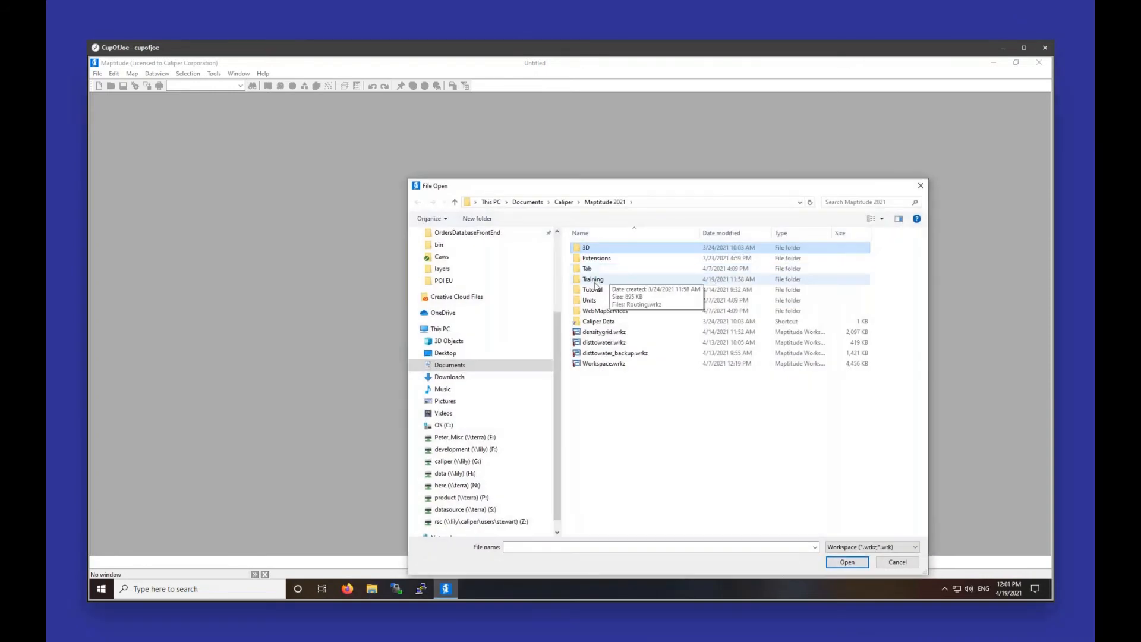
double_click(594, 282)
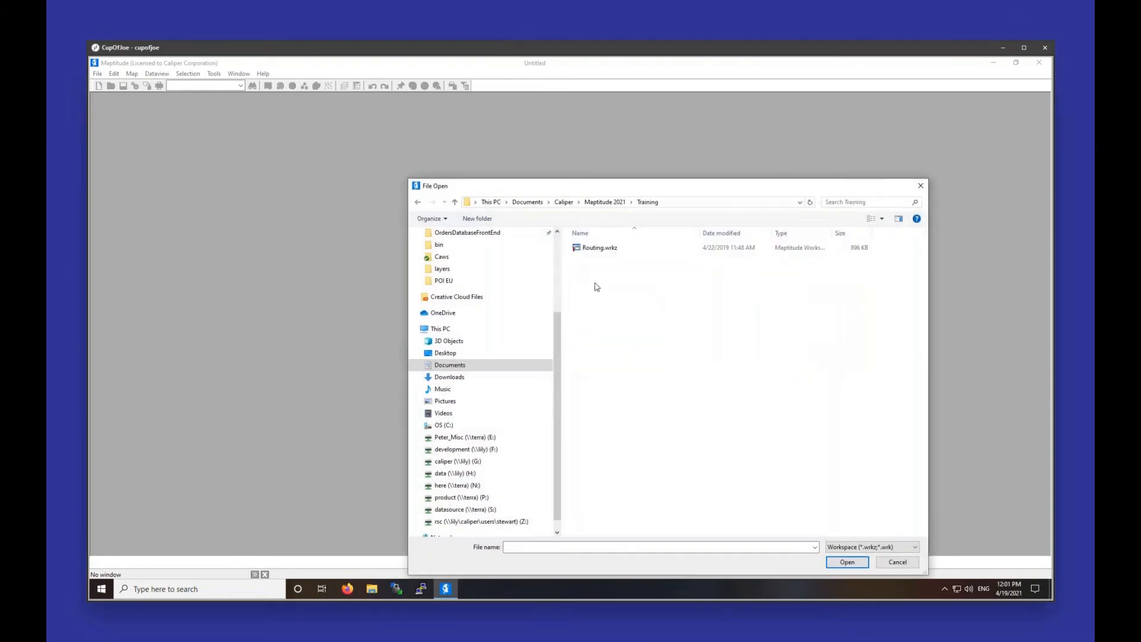
double_click(600, 248)
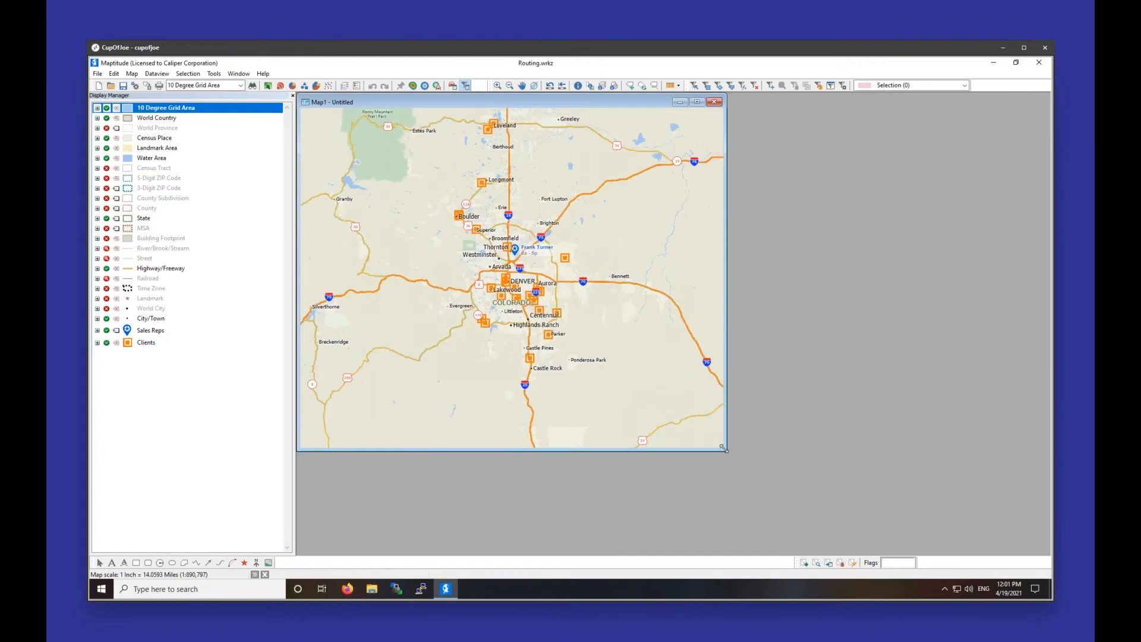
left_click_drag(792, 477, 1049, 553)
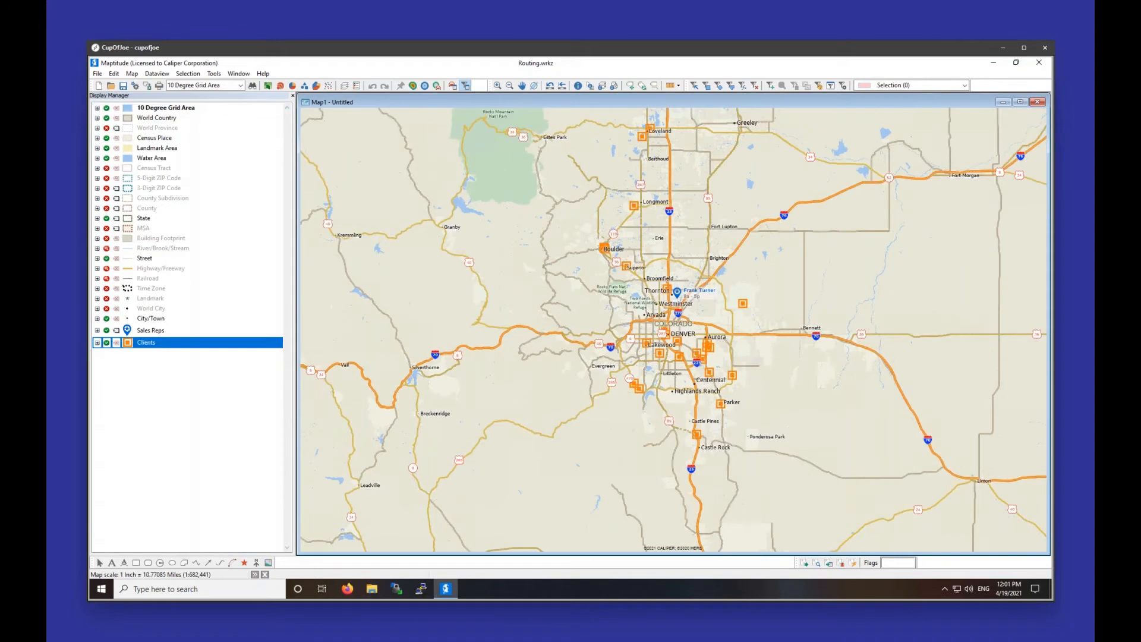
Step: Examine the Clients layer's records in a new dataview, including total sales, visit times and assigned rep fields, and close it
right_click(148, 342)
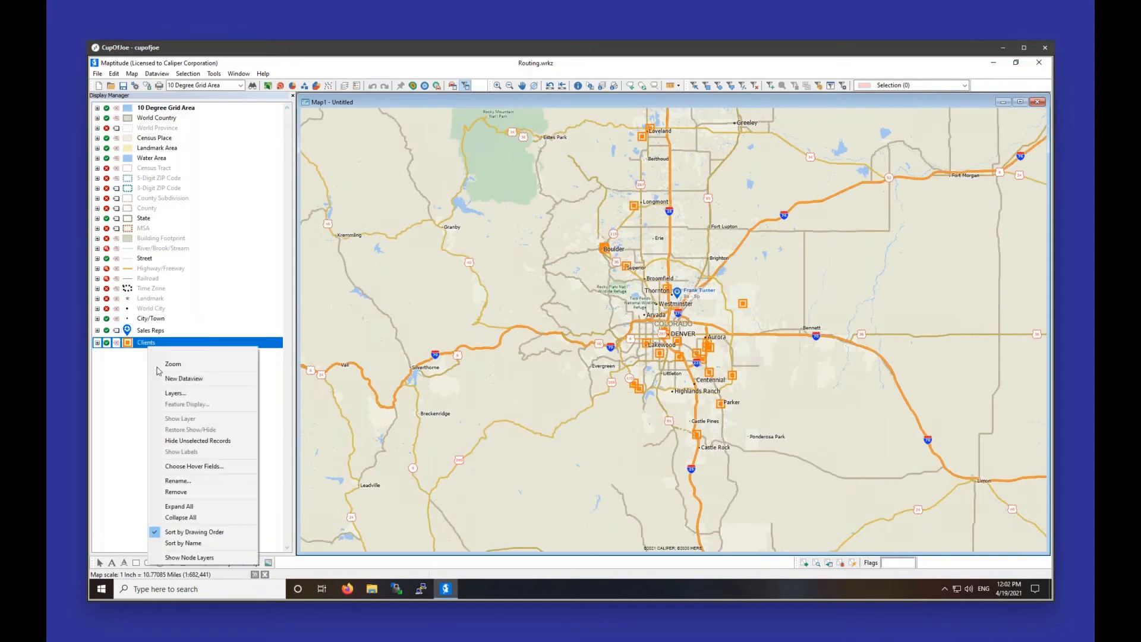
left_click(190, 377)
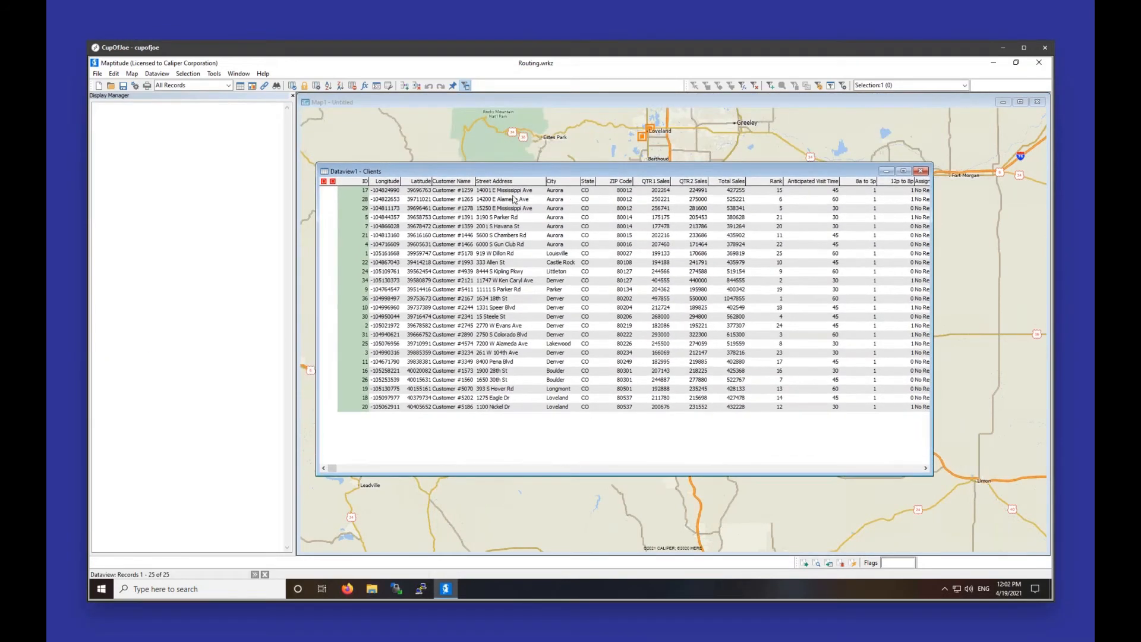
left_click(667, 182)
left_click(726, 182)
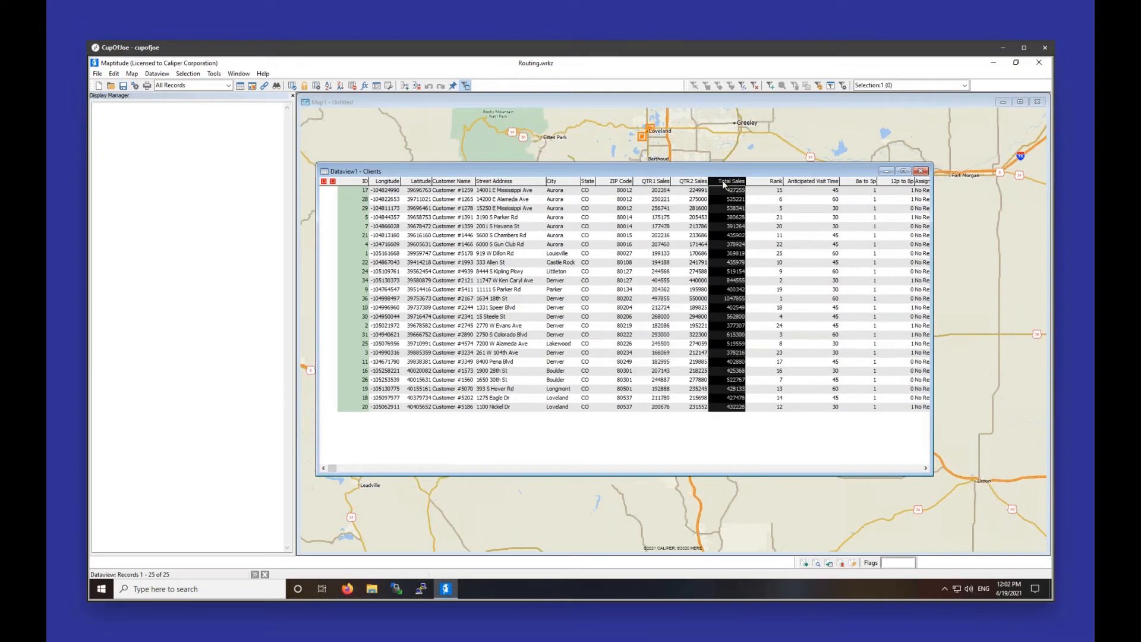
left_click(925, 468)
left_click(925, 468)
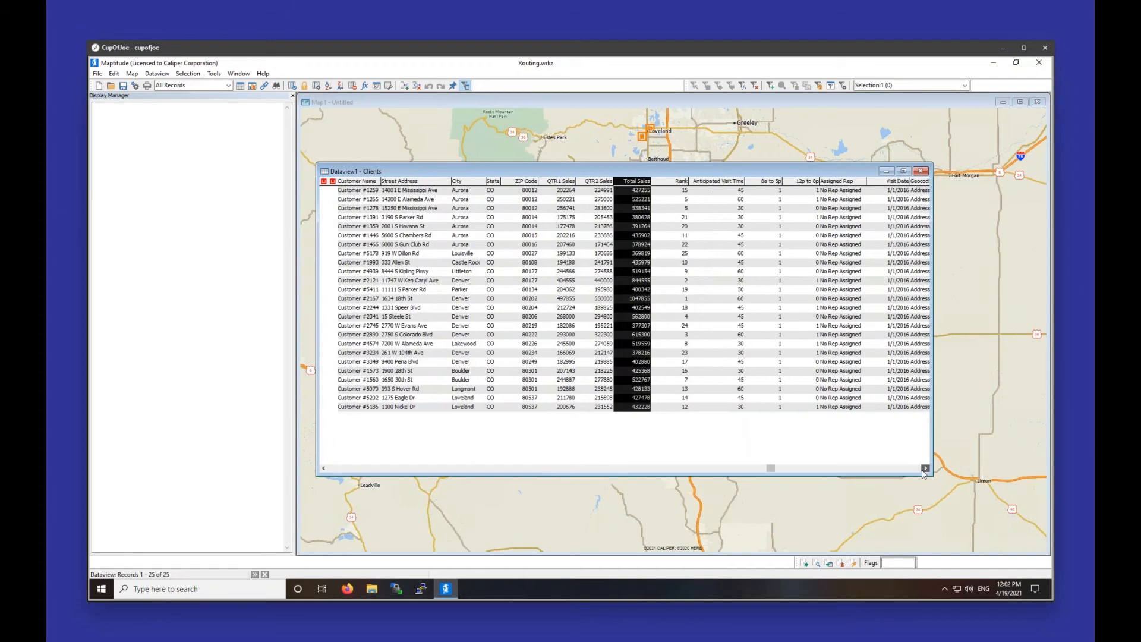
left_click(925, 468)
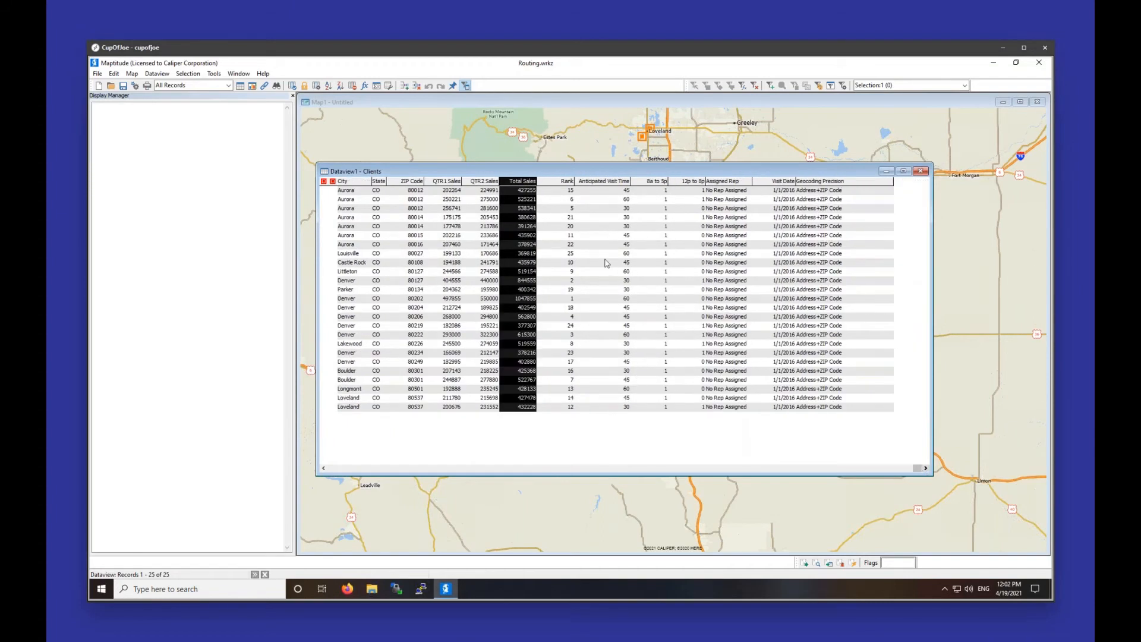
left_click(364, 469)
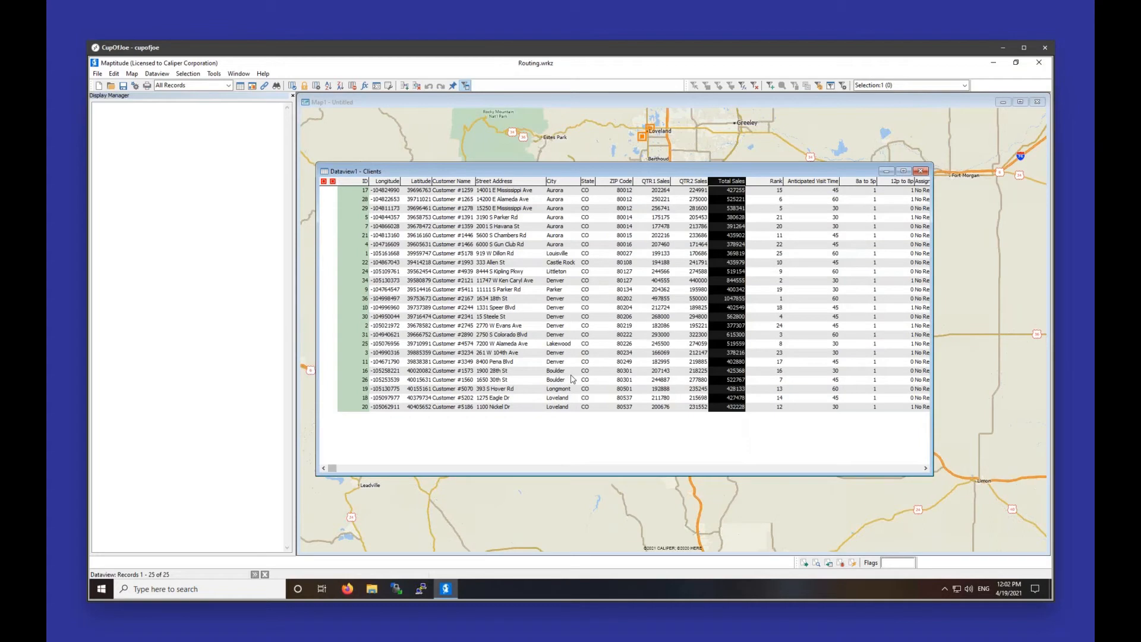
left_click(920, 171)
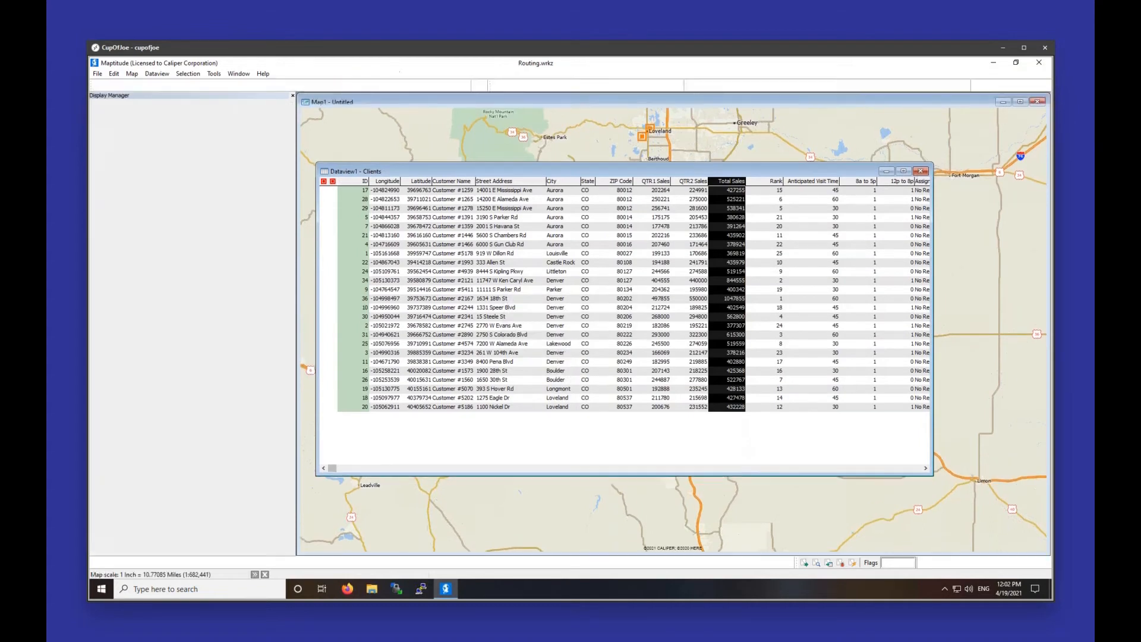
left_click(132, 74)
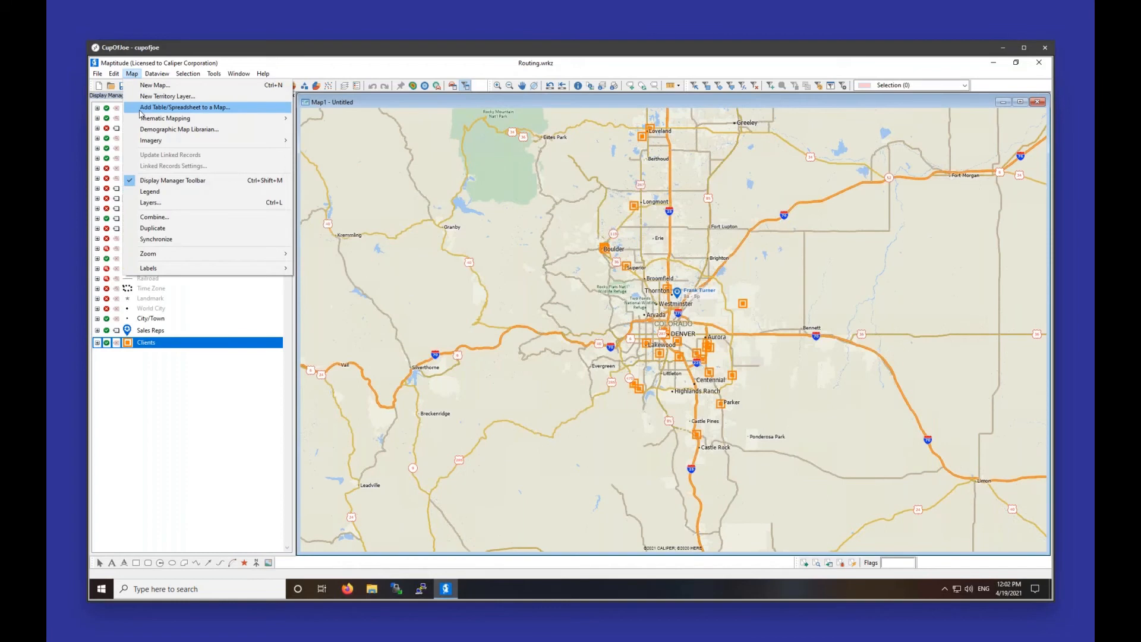
left_click(170, 372)
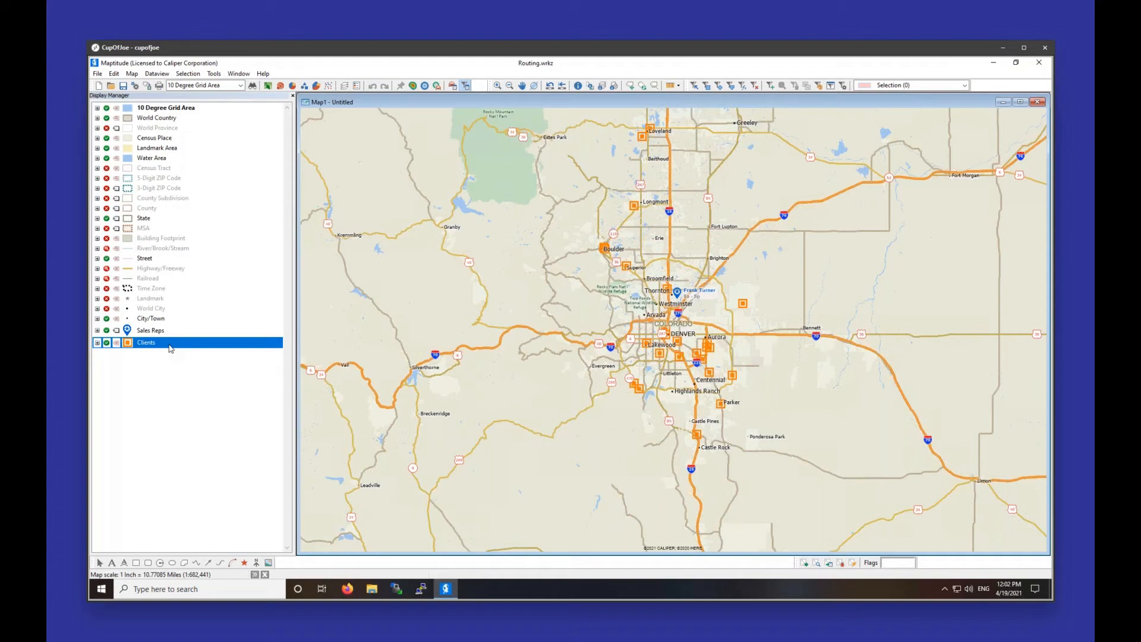
left_click(143, 330)
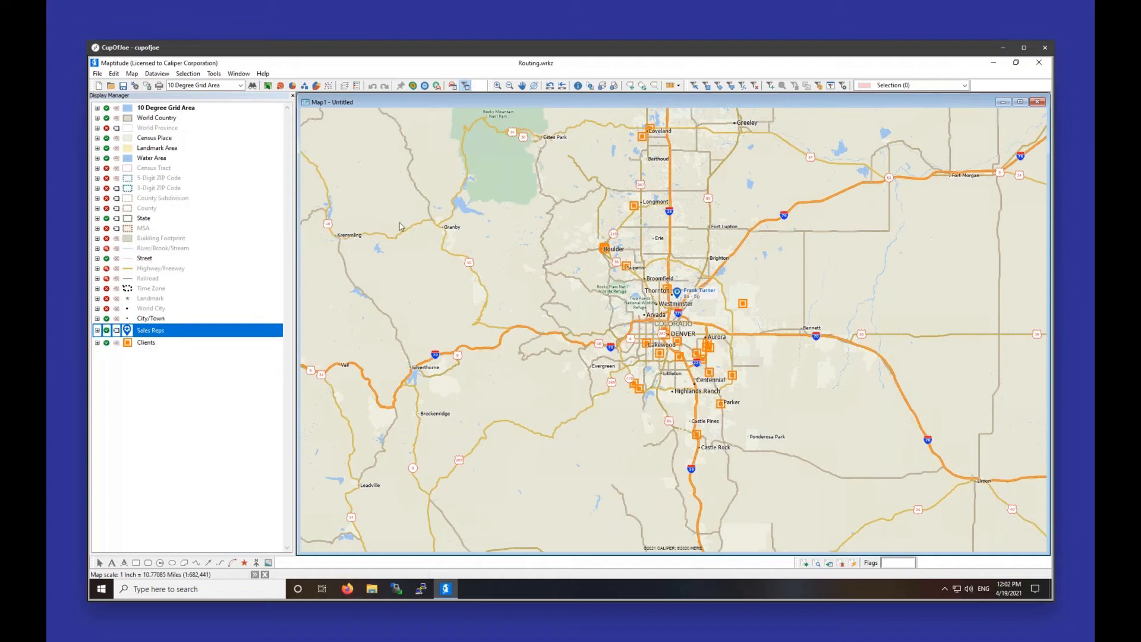
Step: Open the Routing & Directions Manager and accept the routing disclaimer
left_click(214, 74)
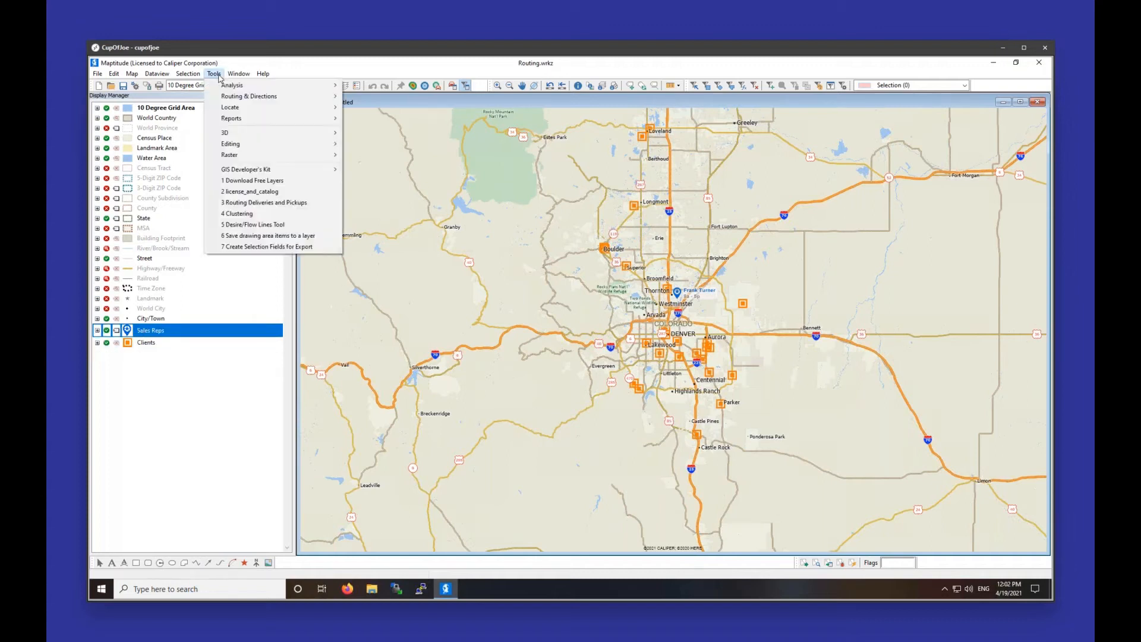
mouse_move(228, 97)
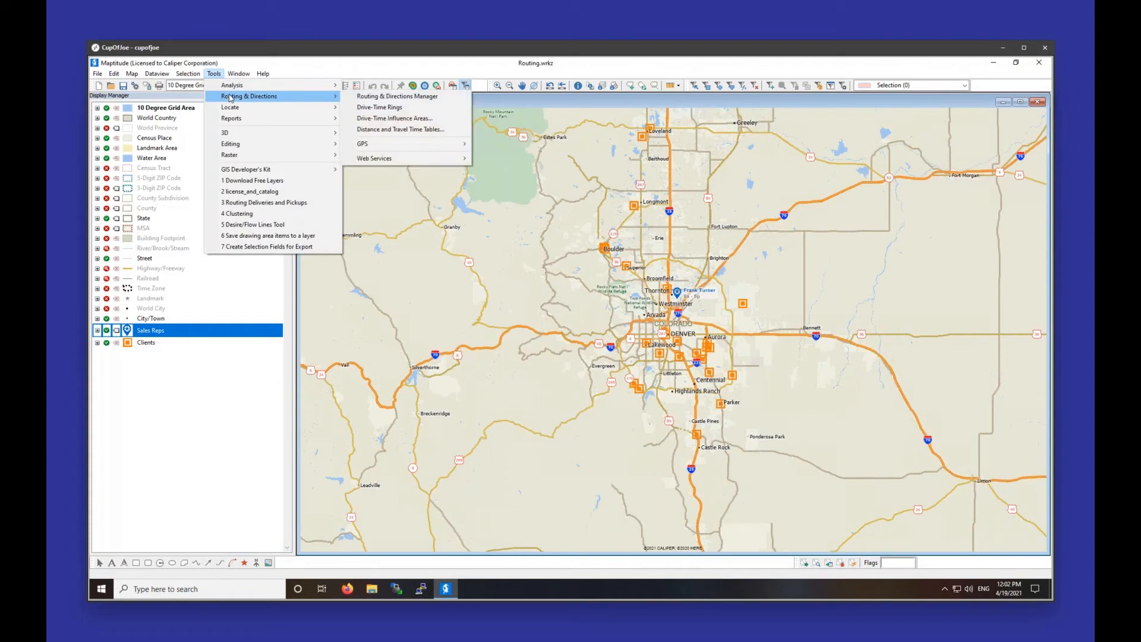
left_click(392, 96)
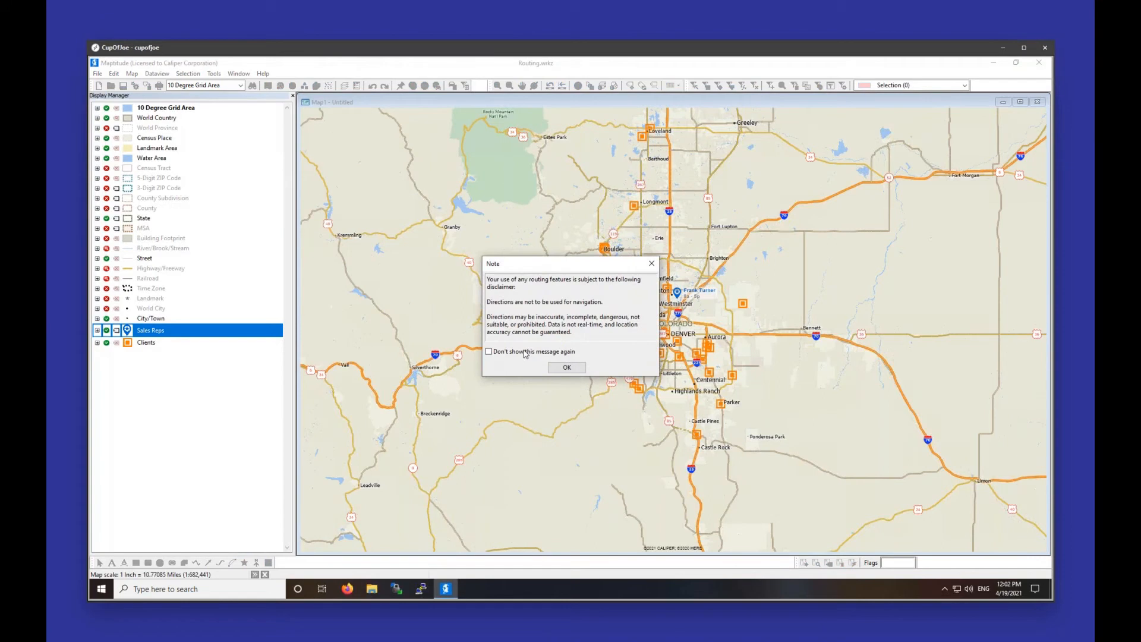
left_click(558, 368)
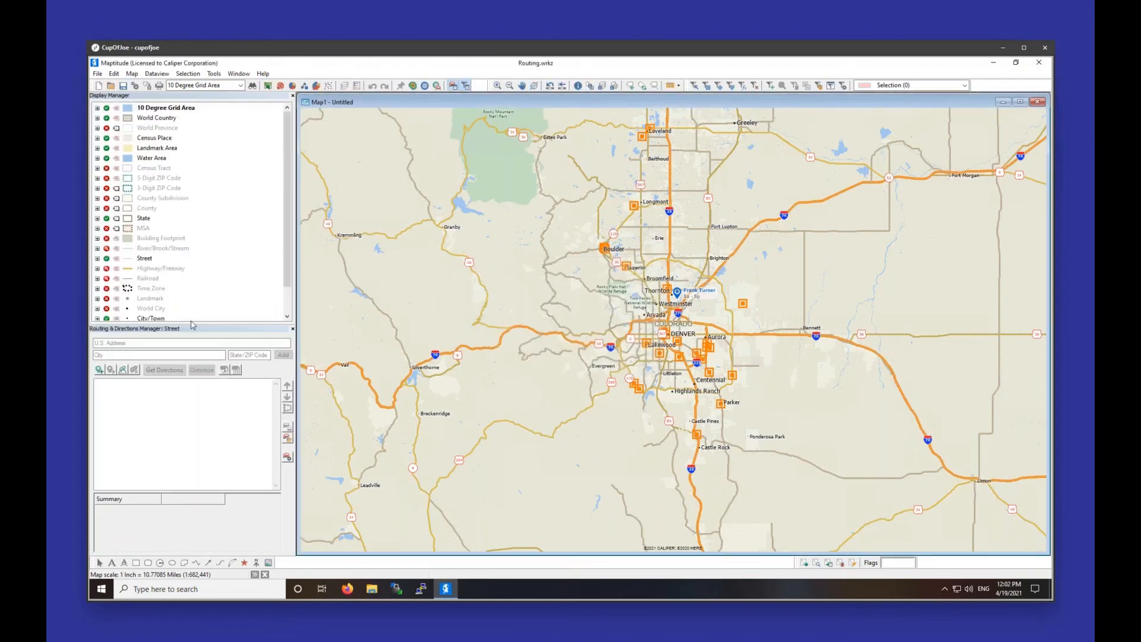
scroll(198, 308, "down", 1)
left_click(199, 301)
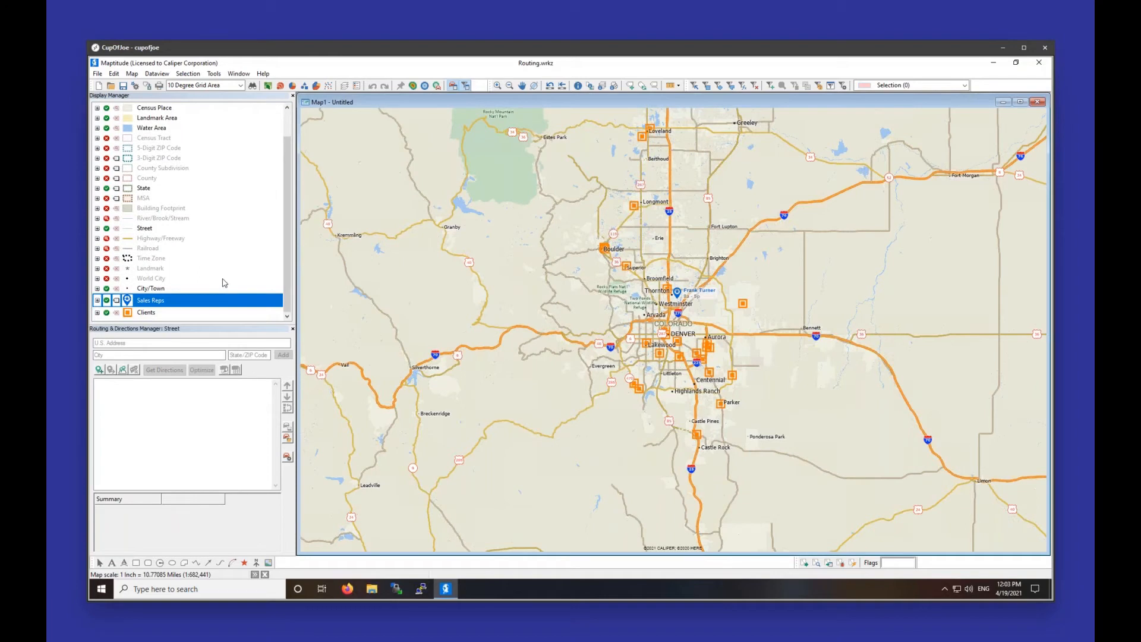
scroll(660, 362, "up", 3)
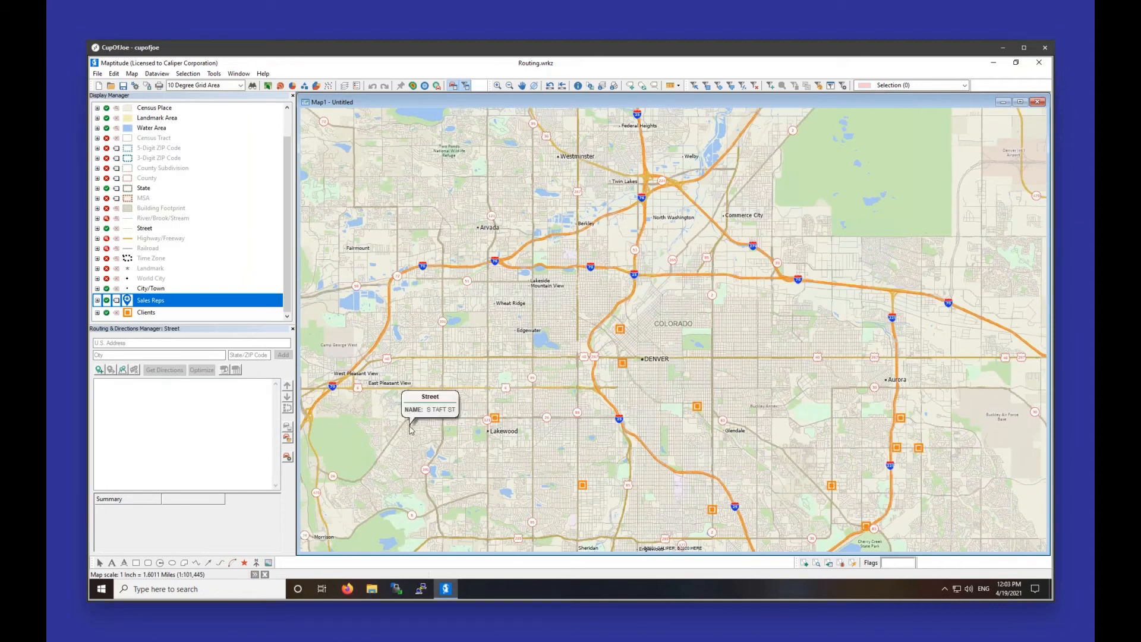
left_click(104, 344)
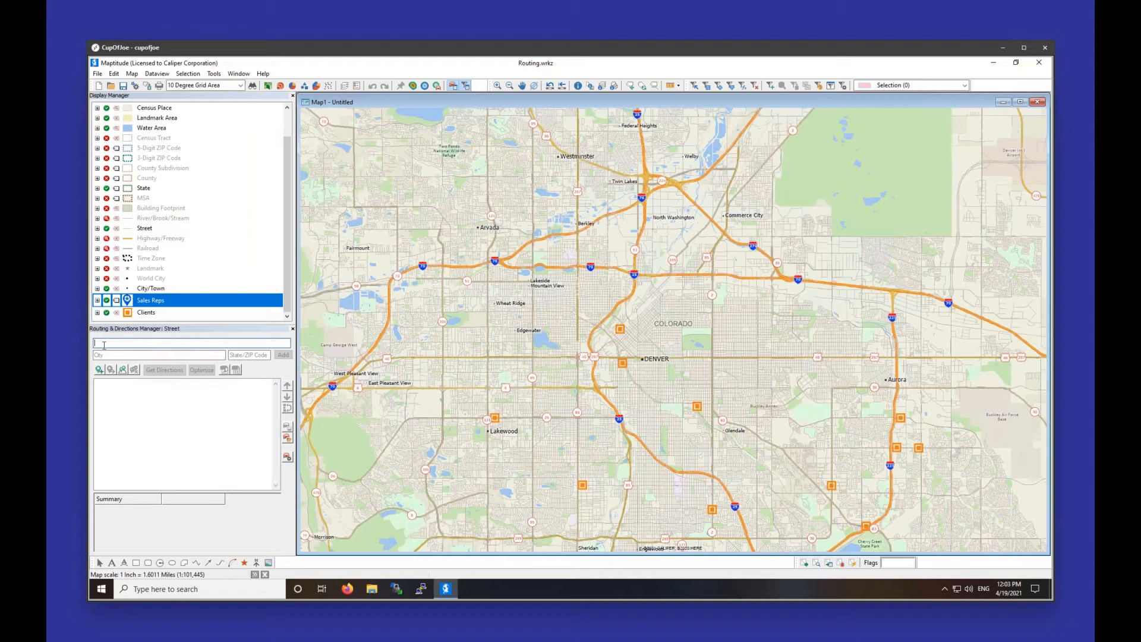
left_click(106, 355)
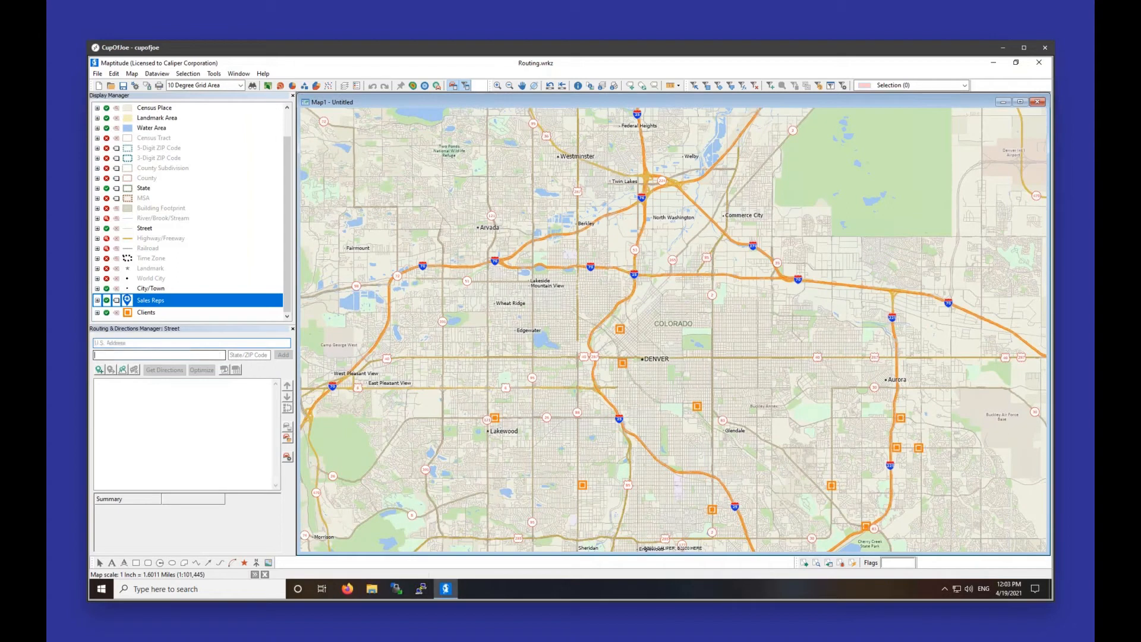
left_click(259, 355)
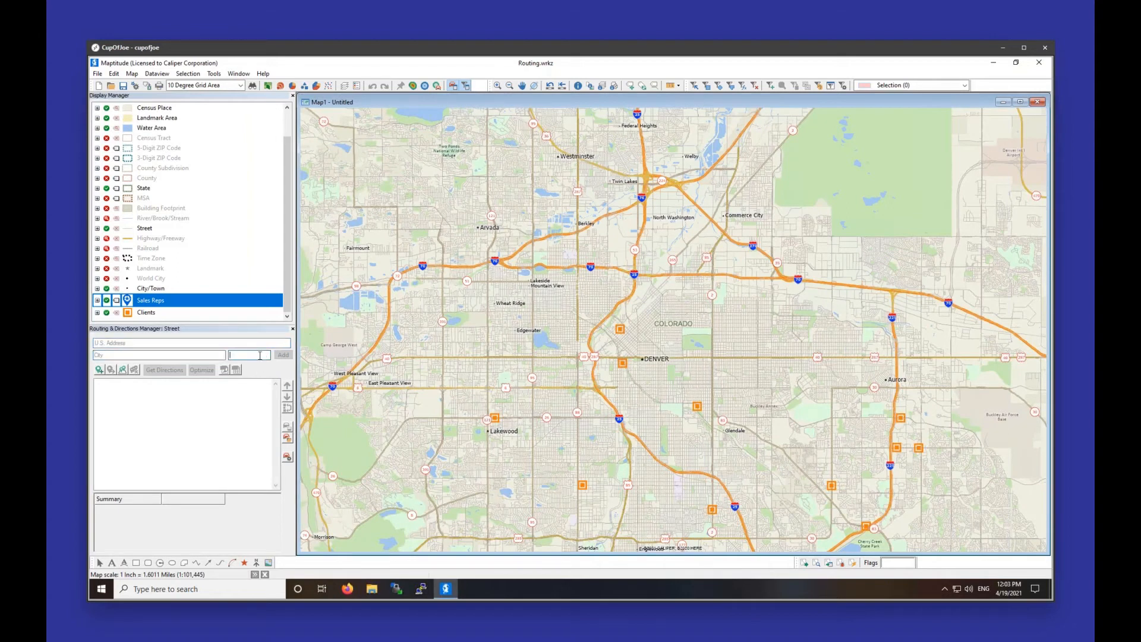
Step: Place the first route stop directly on the map in downtown Denver, just northwest of the Denver city marker
left_click(99, 370)
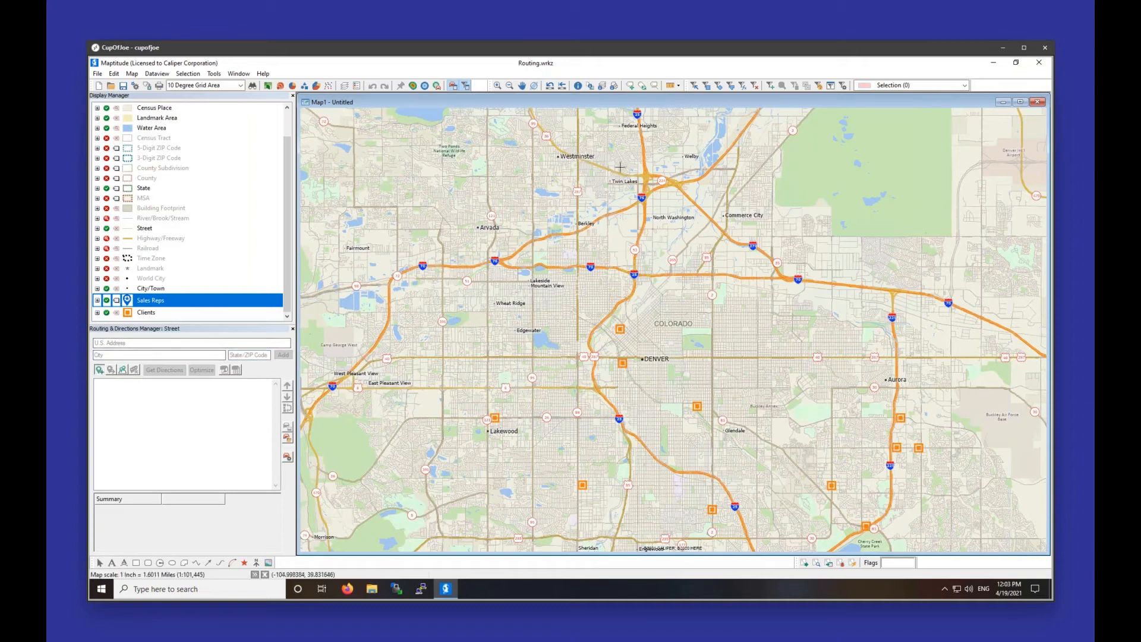
scroll(592, 172, "up", 5)
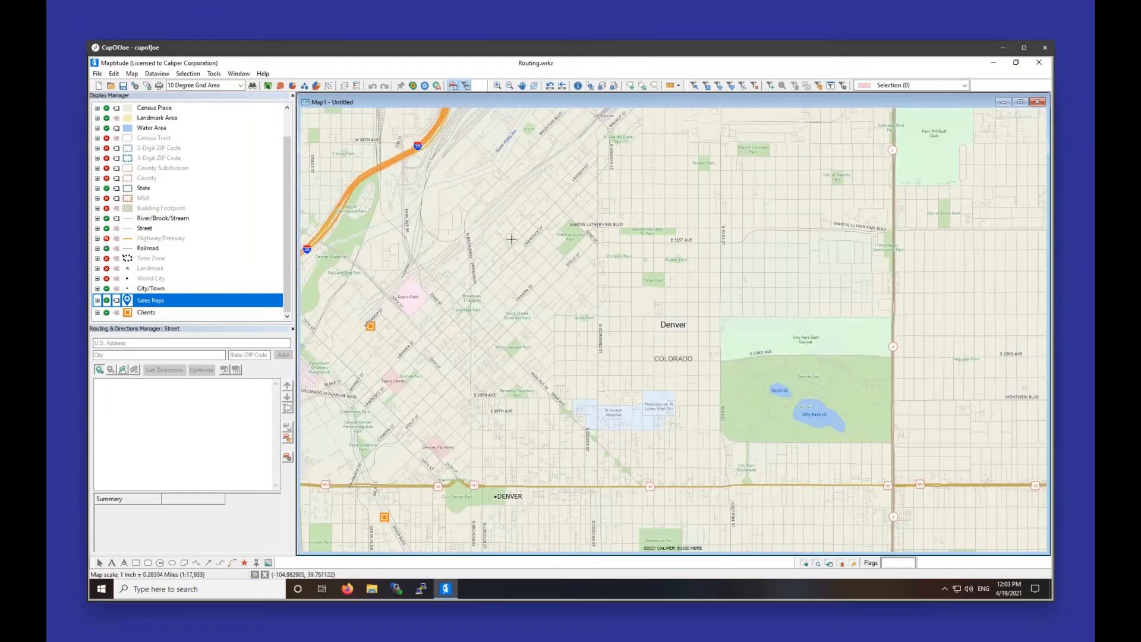
left_click_drag(511, 239, 834, 224)
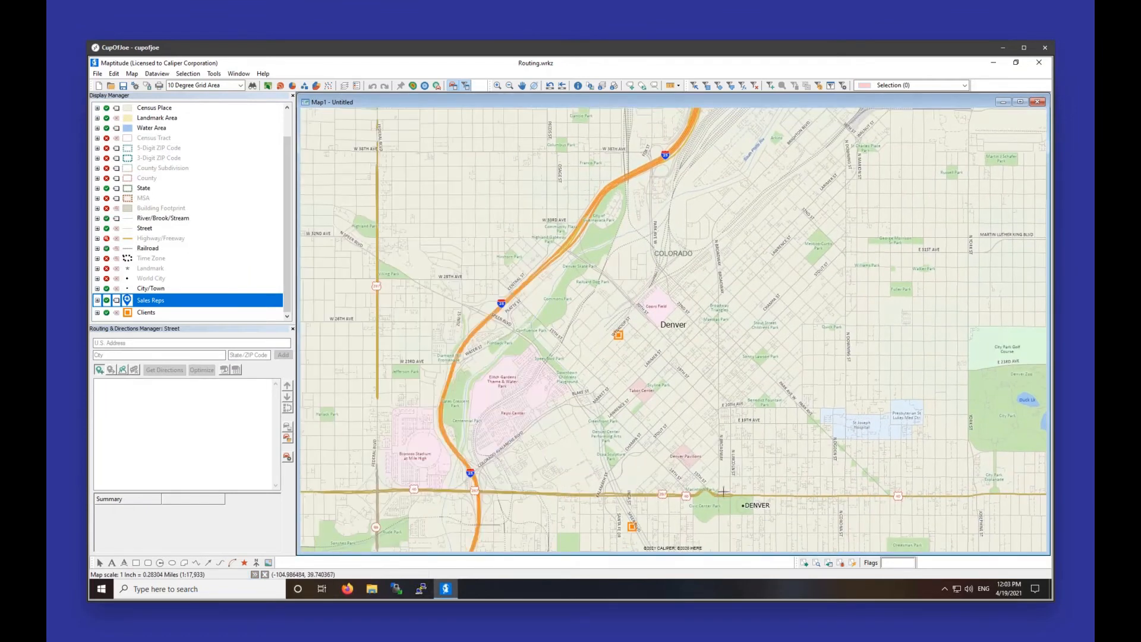
left_click(724, 491)
scroll(672, 305, "down", 1)
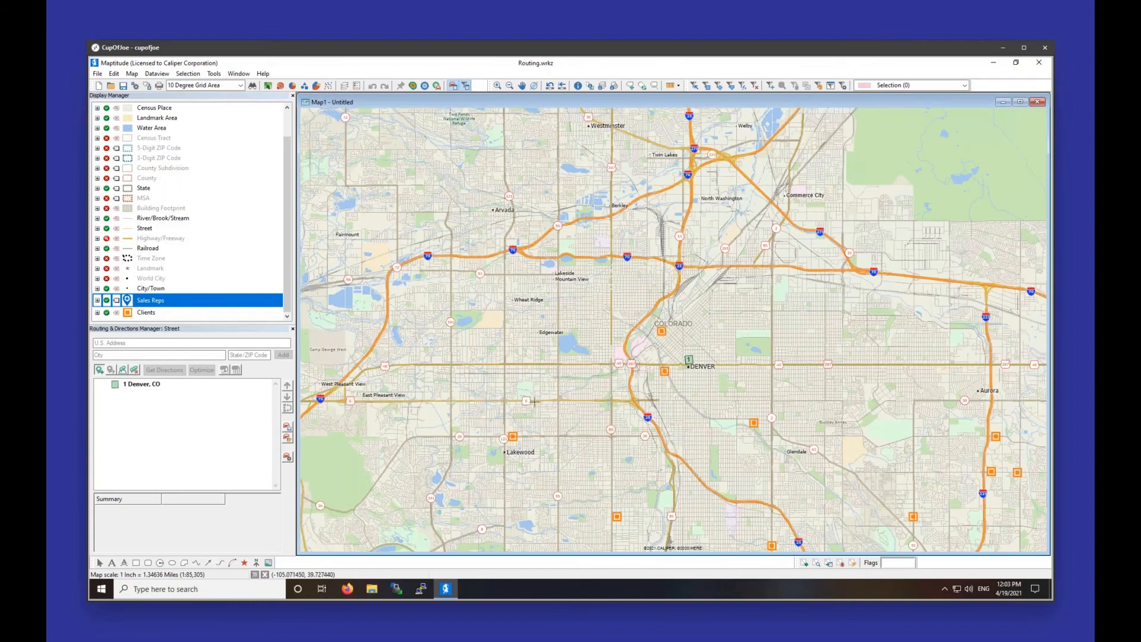
Step: Place a second route stop on the map in Lakewood, west of downtown Denver, and optimize the route between the stops
left_click_drag(530, 397, 794, 432)
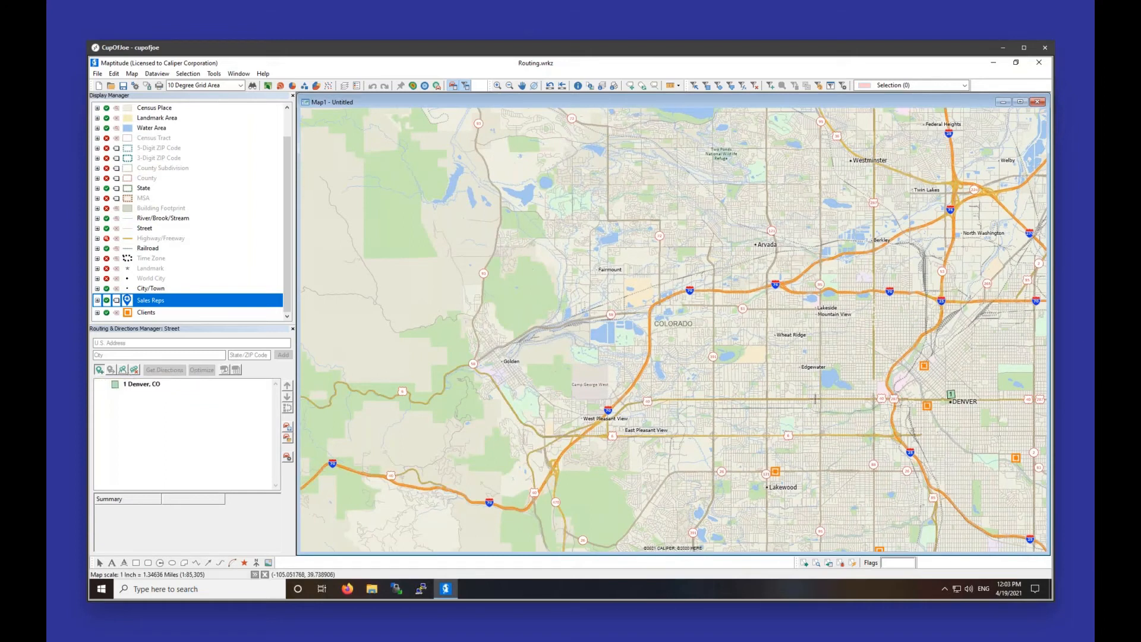
left_click_drag(900, 446, 600, 398)
scroll(600, 398, "up", 1)
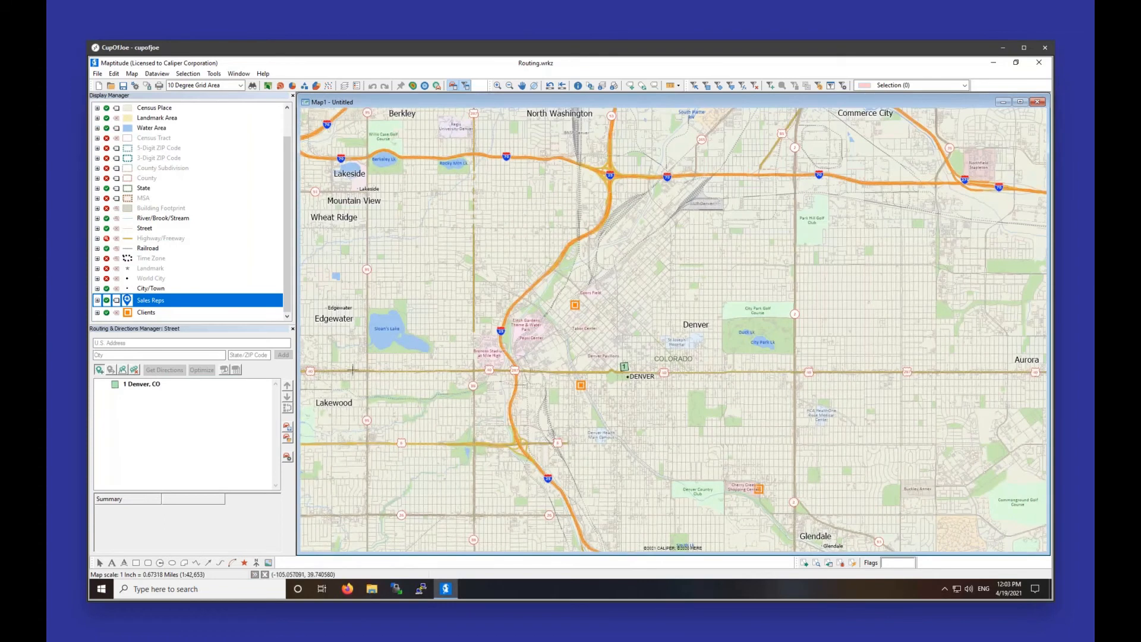
left_click(358, 363)
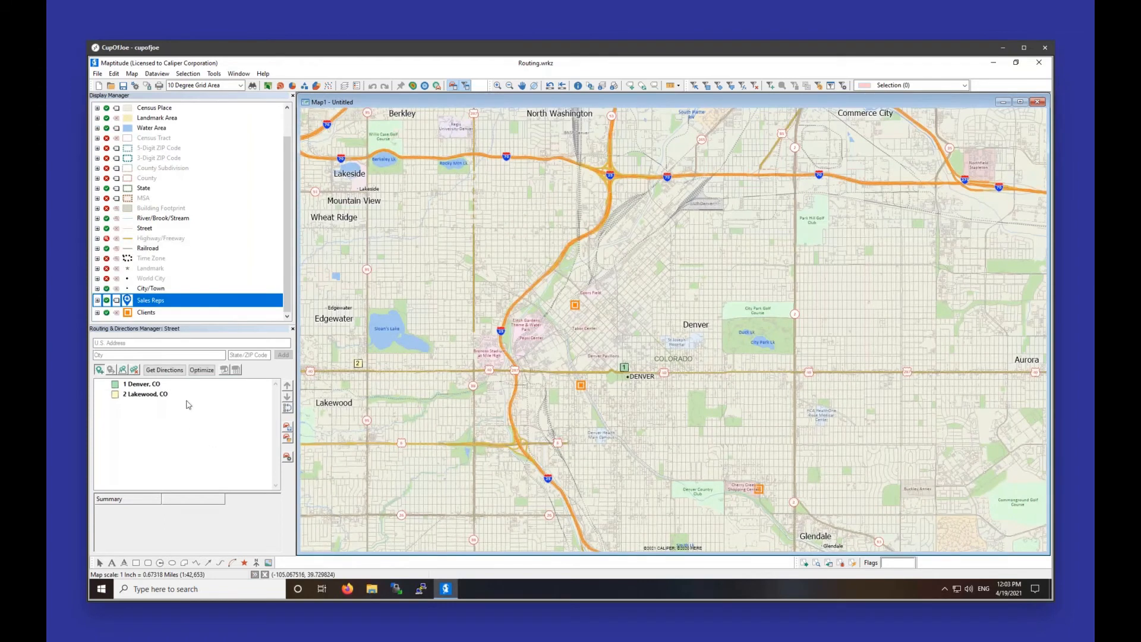
left_click(202, 370)
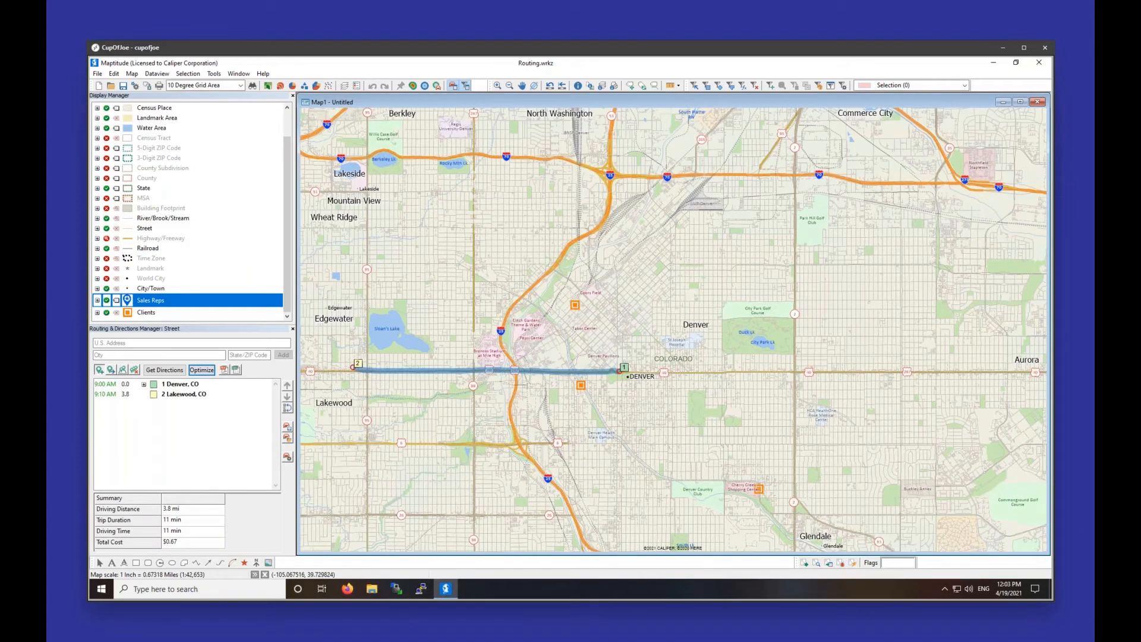
Step: Clear all routes and stops from the map, and place a new first stop in Denver just southeast of City Park
left_click(136, 370)
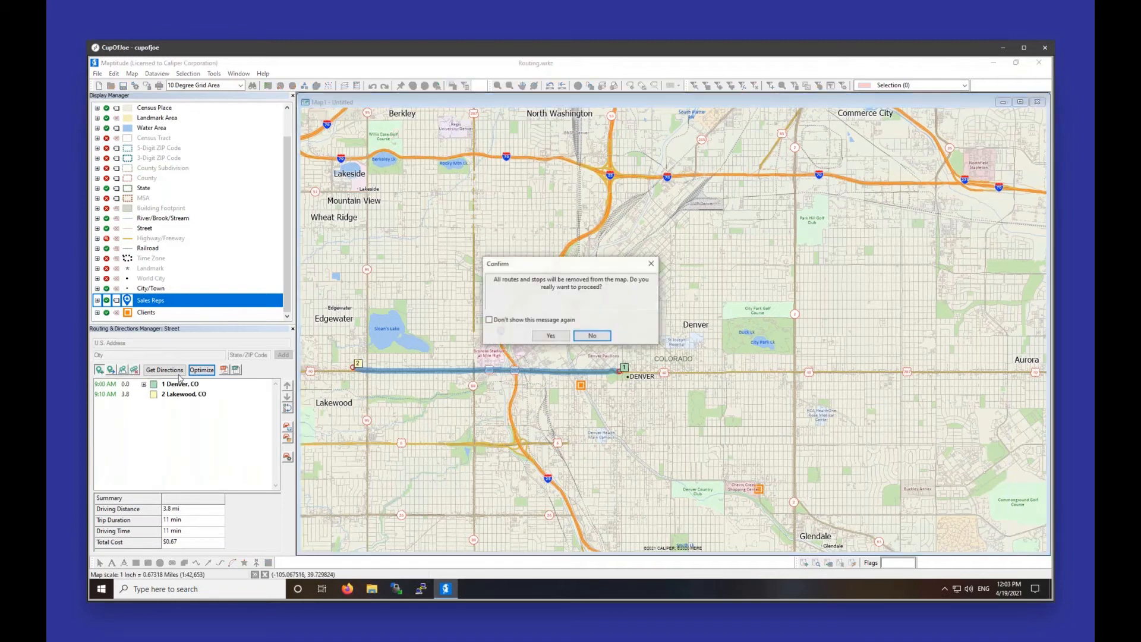
left_click(547, 334)
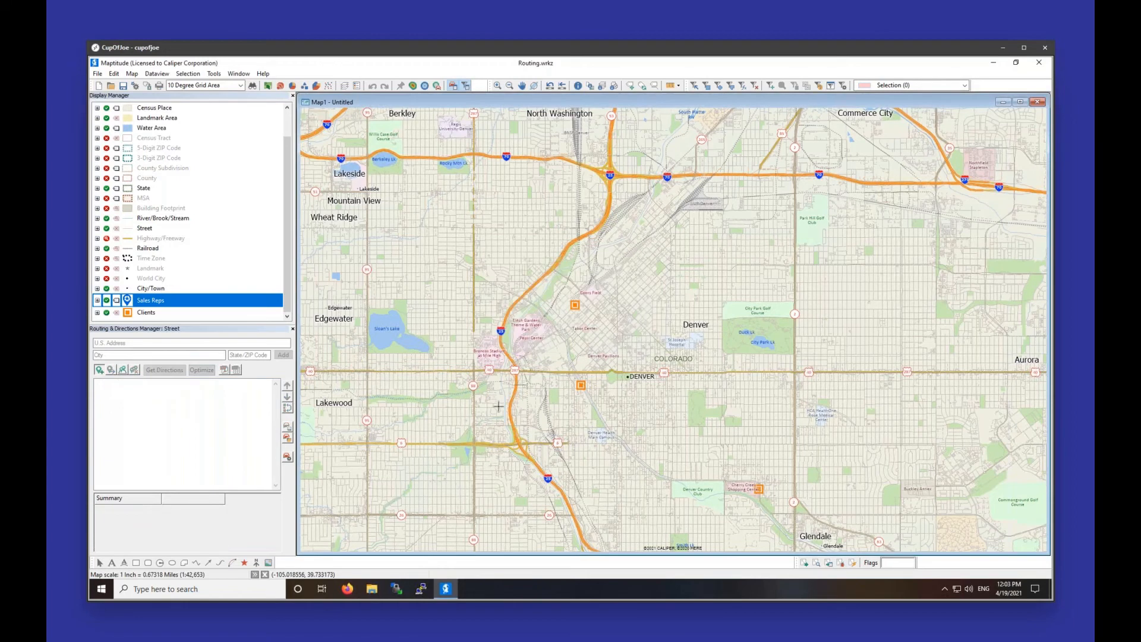
left_click(99, 373)
left_click(809, 373)
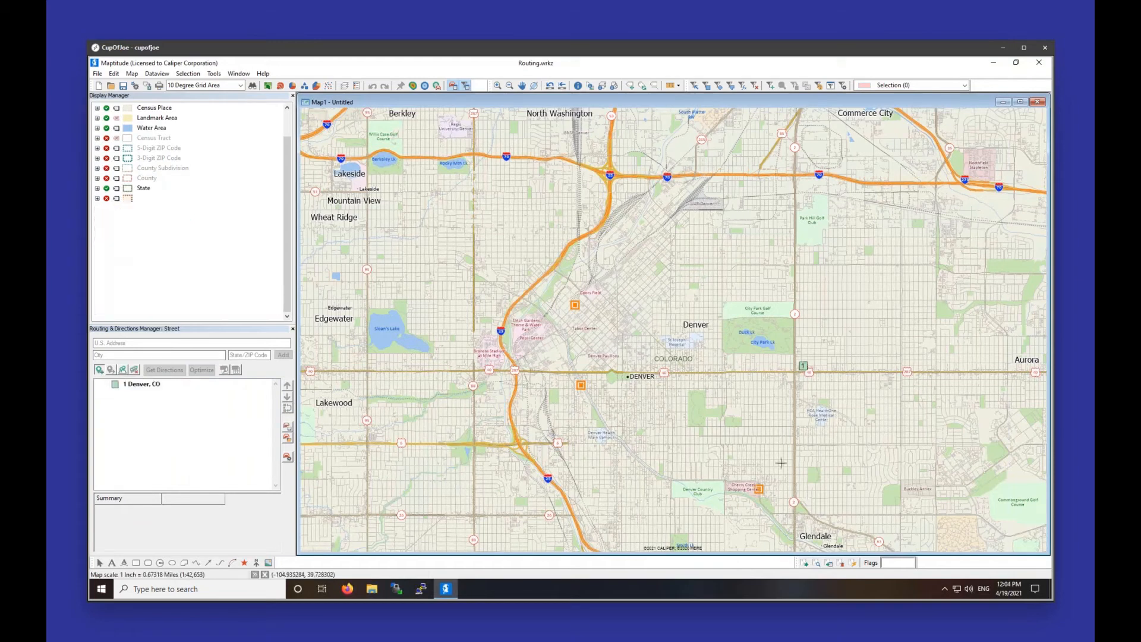
Step: Add Boulder, CO as the second stop by its city and state, and optimize the route from Denver
left_click(138, 344)
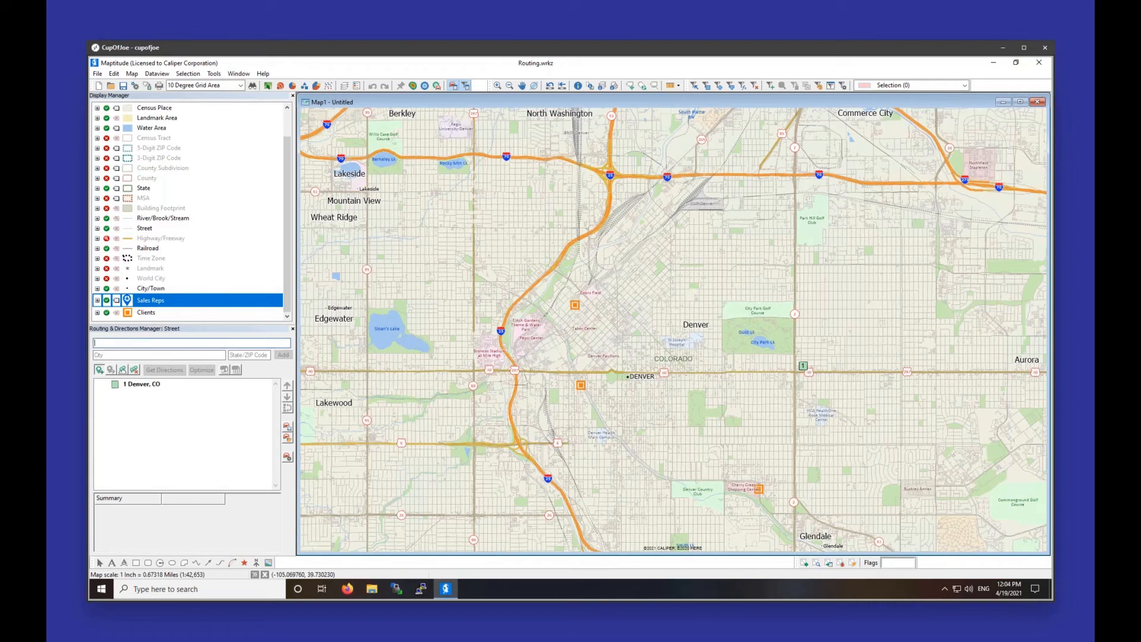
left_click(161, 357)
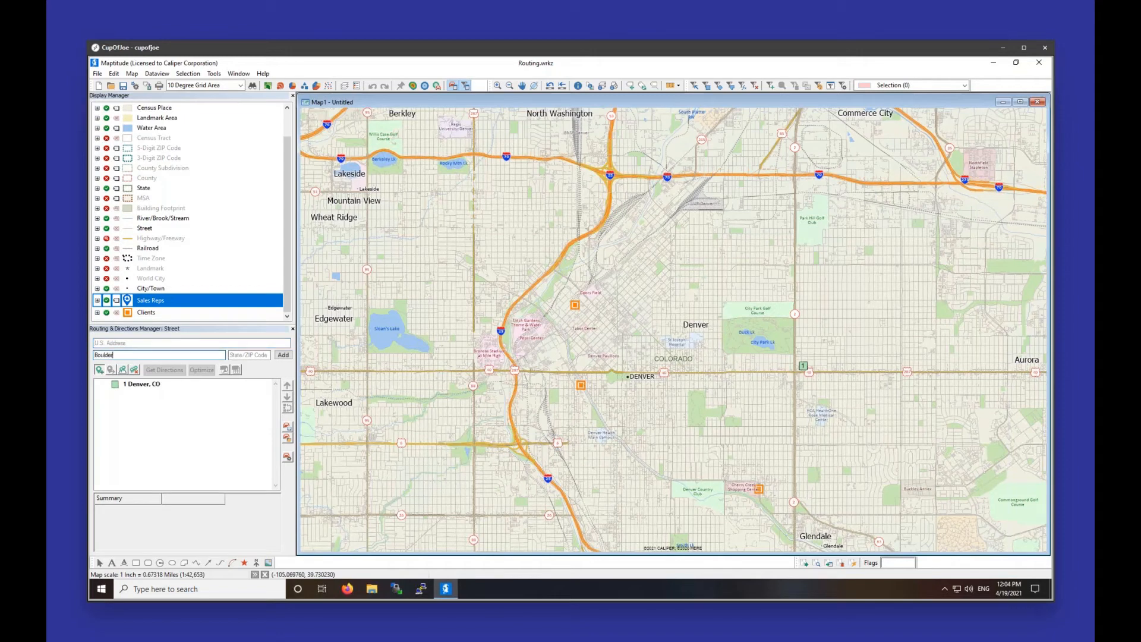
key("Tab")
type("CO")
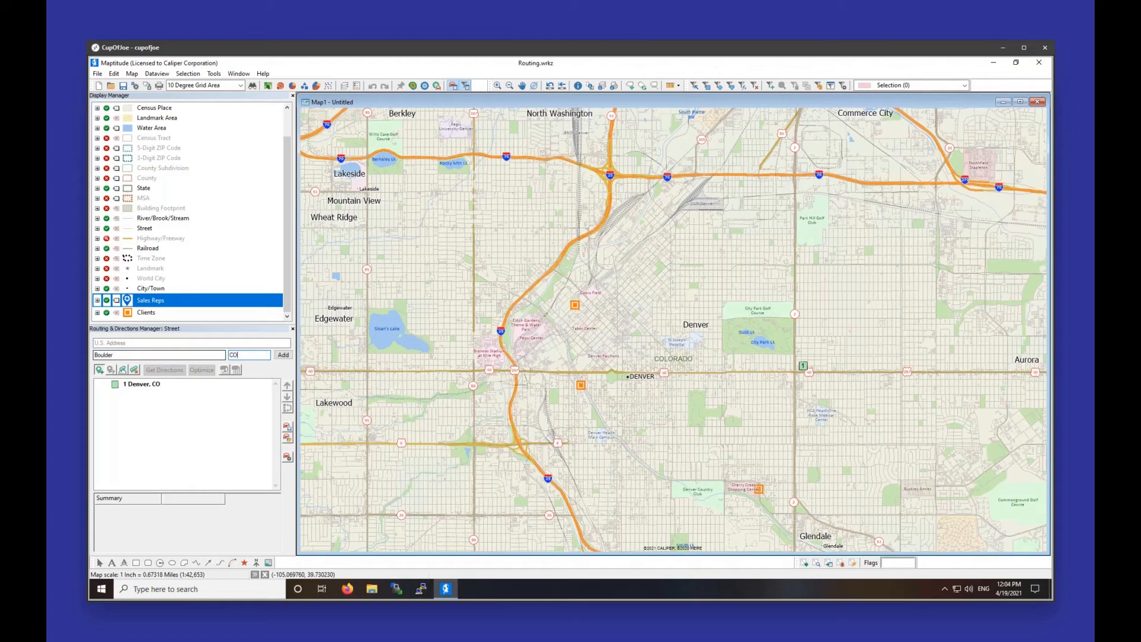
left_click(112, 342)
left_click(283, 354)
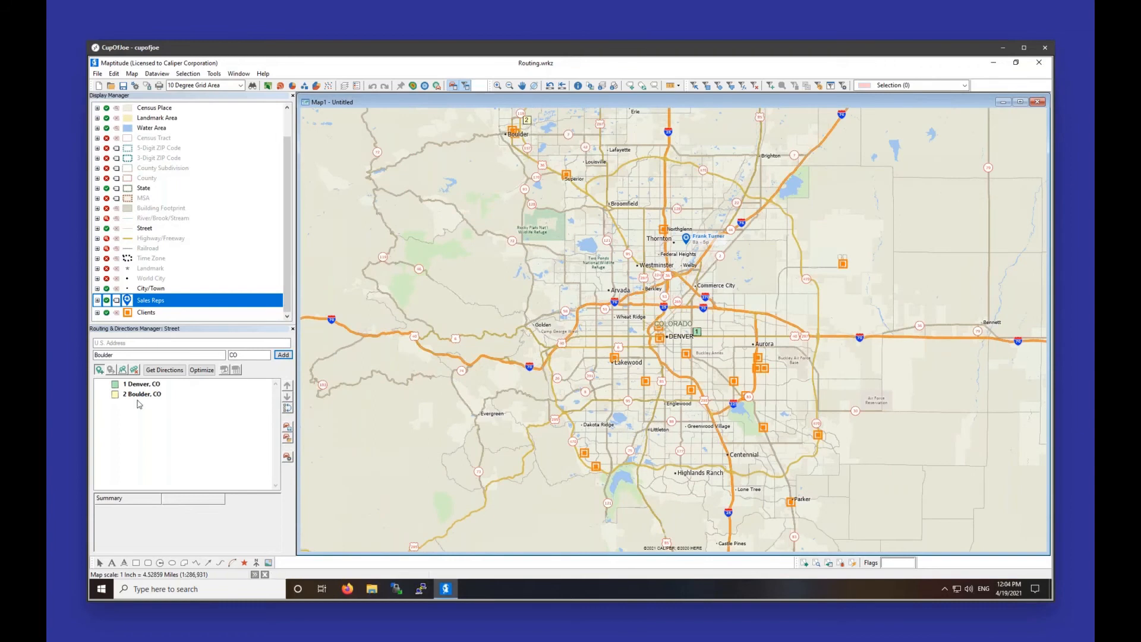
left_click(202, 370)
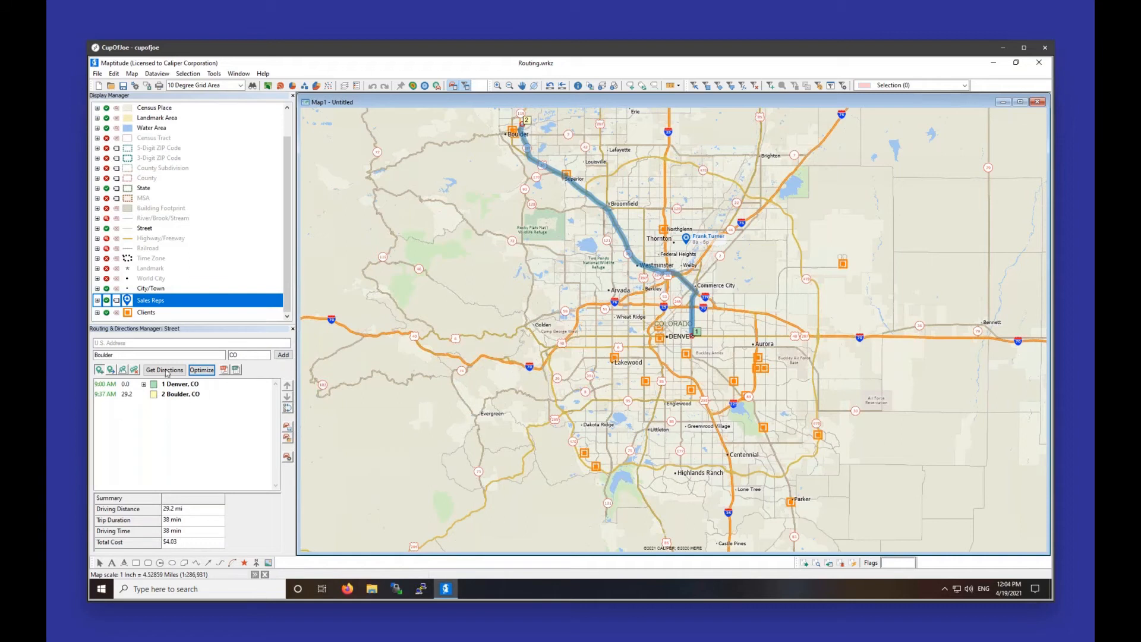
Step: Place three more stops on the map in Brighton, Aurora and Highlands Ranch, and optimize the stop order
left_click(100, 370)
left_click(763, 154)
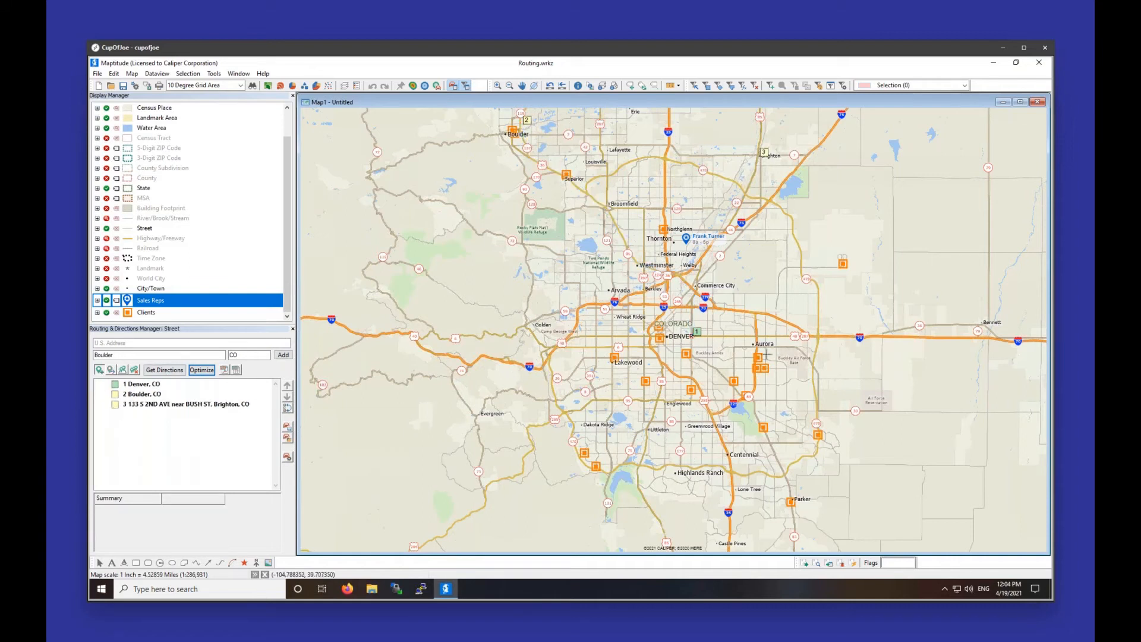
left_click(753, 344)
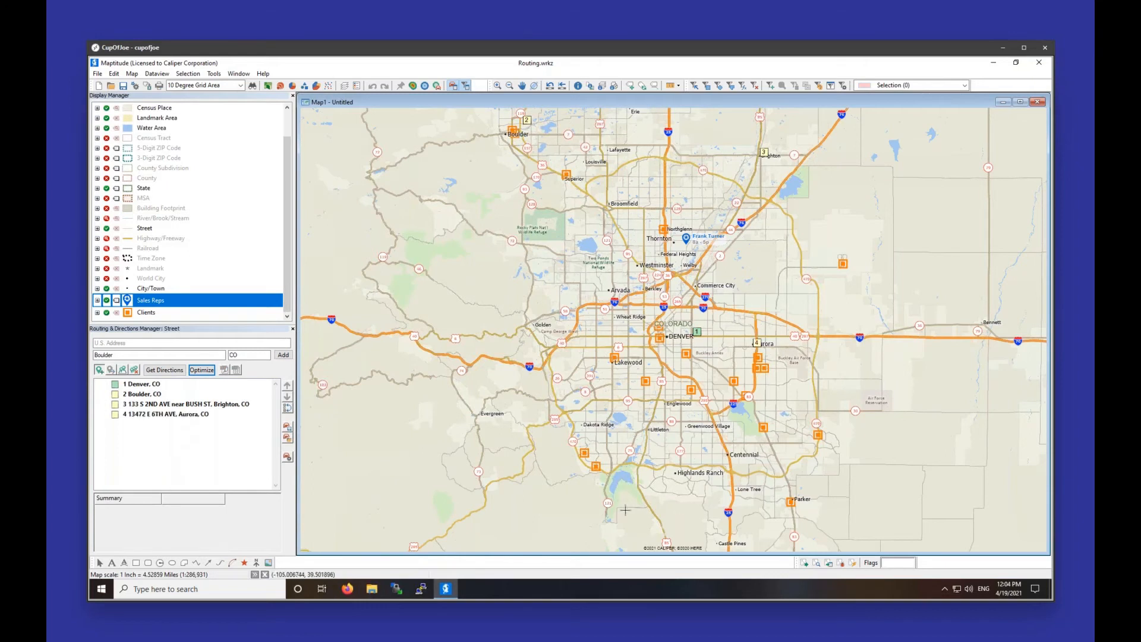
left_click(674, 474)
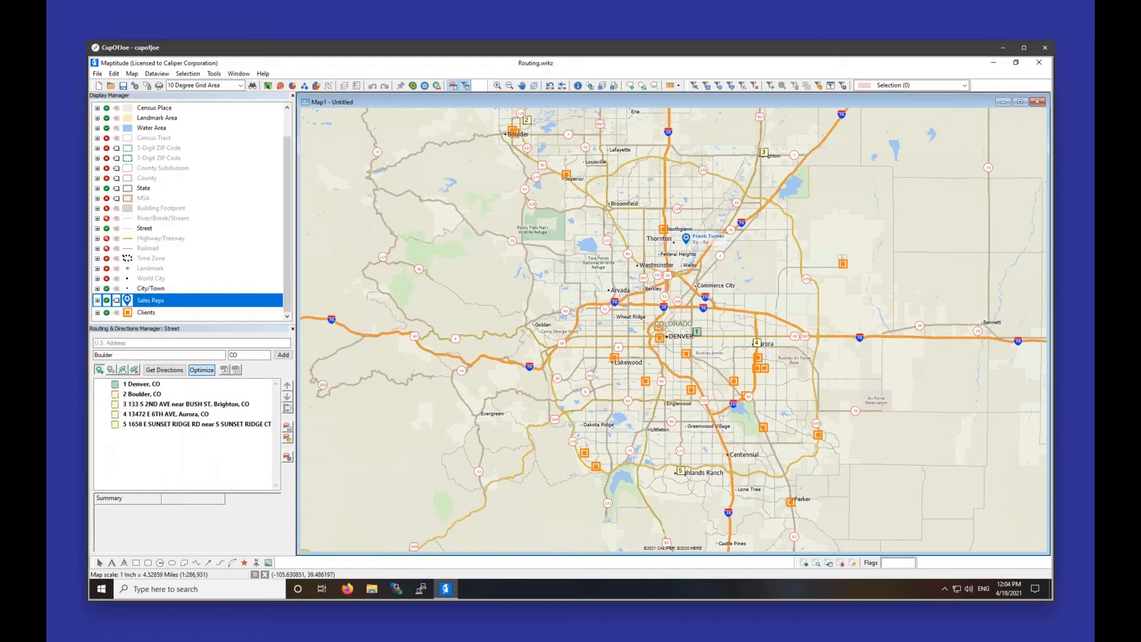
left_click(202, 369)
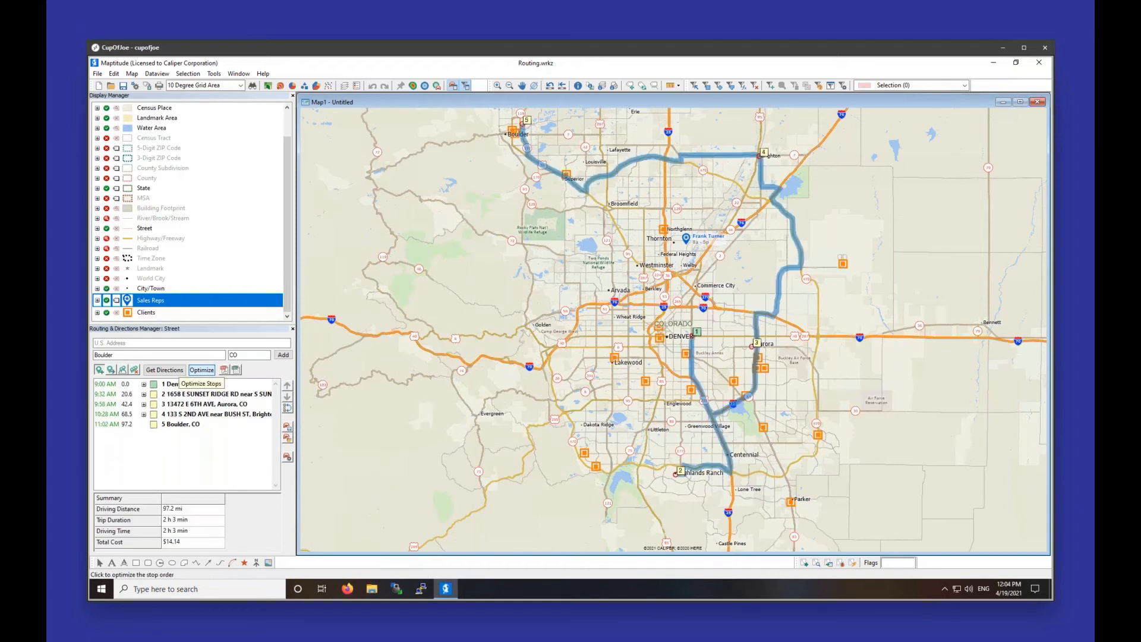
left_click(201, 369)
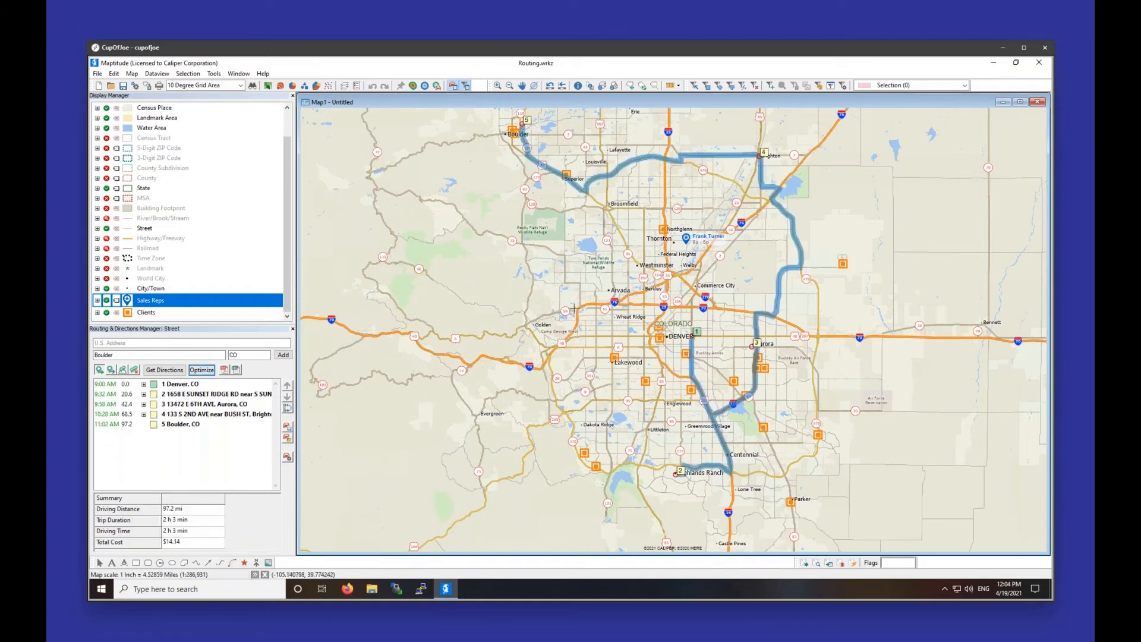
Step: Choose the first Denver stop as the end too, making the route a round trip
right_click(179, 388)
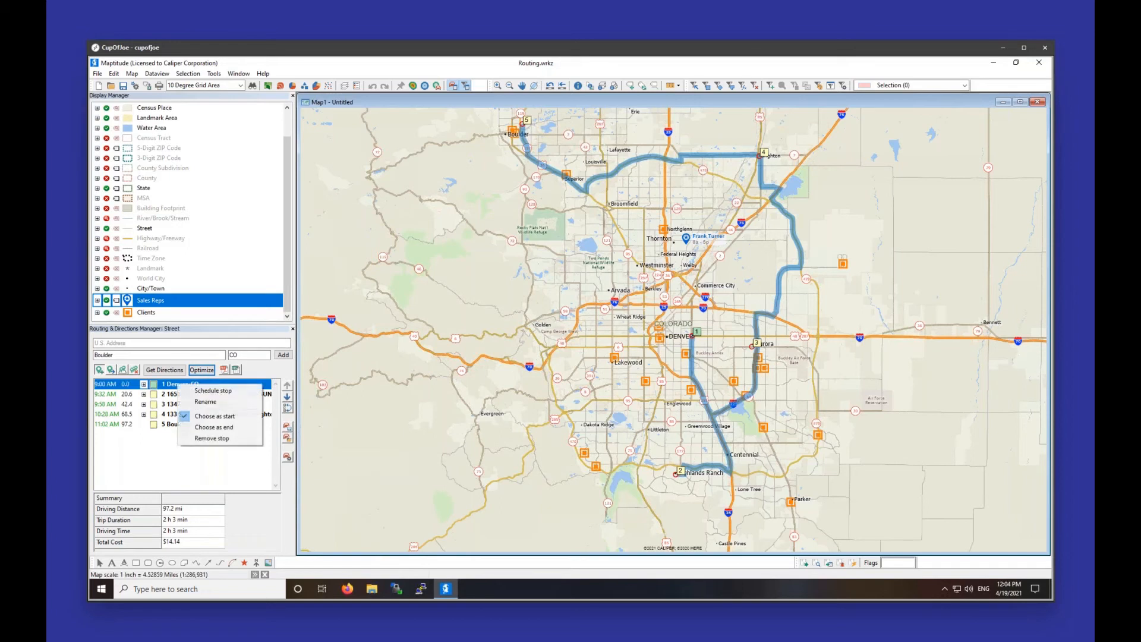
left_click(212, 428)
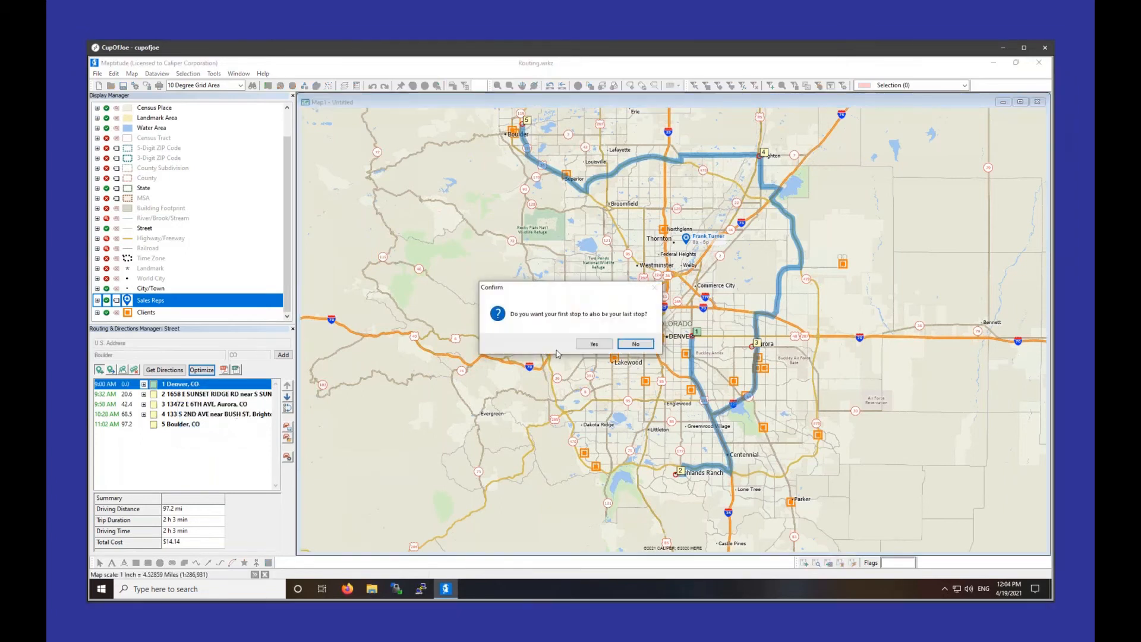
left_click(593, 345)
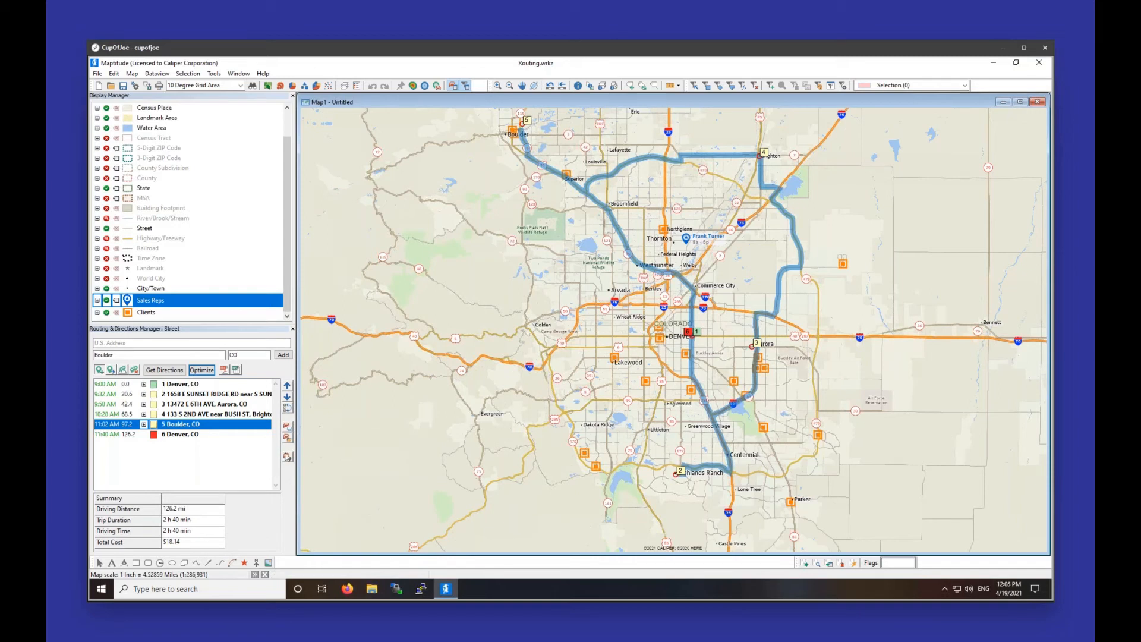
Step: Generate the route directions as a PDF report and look through its maps and turn-by-turn instructions
left_click(224, 370)
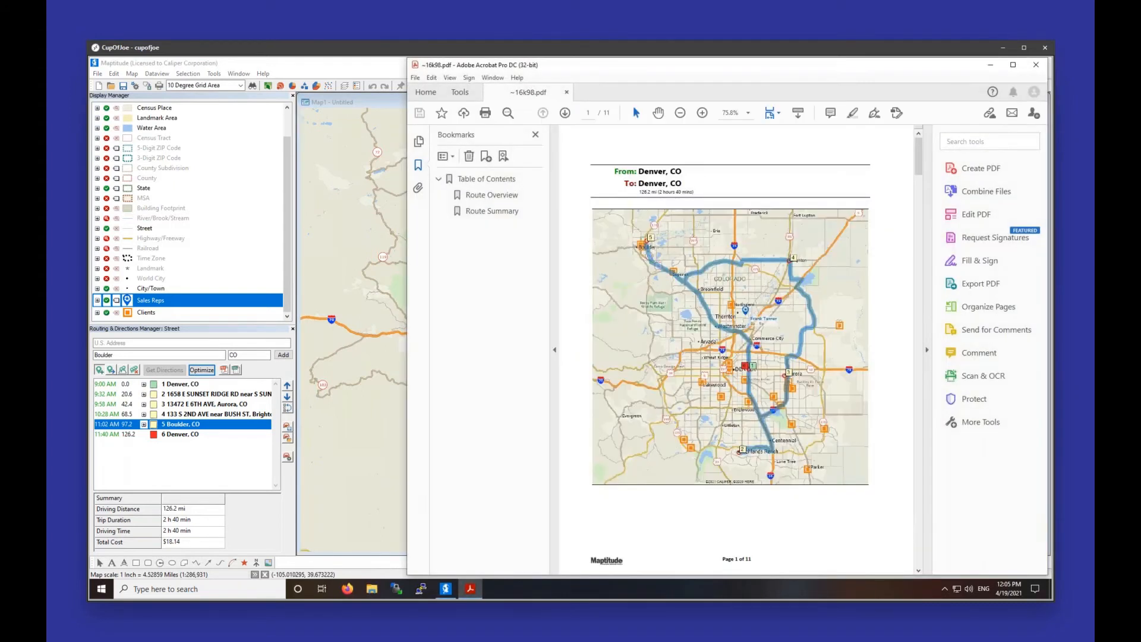
scroll(737, 351, "down", 10)
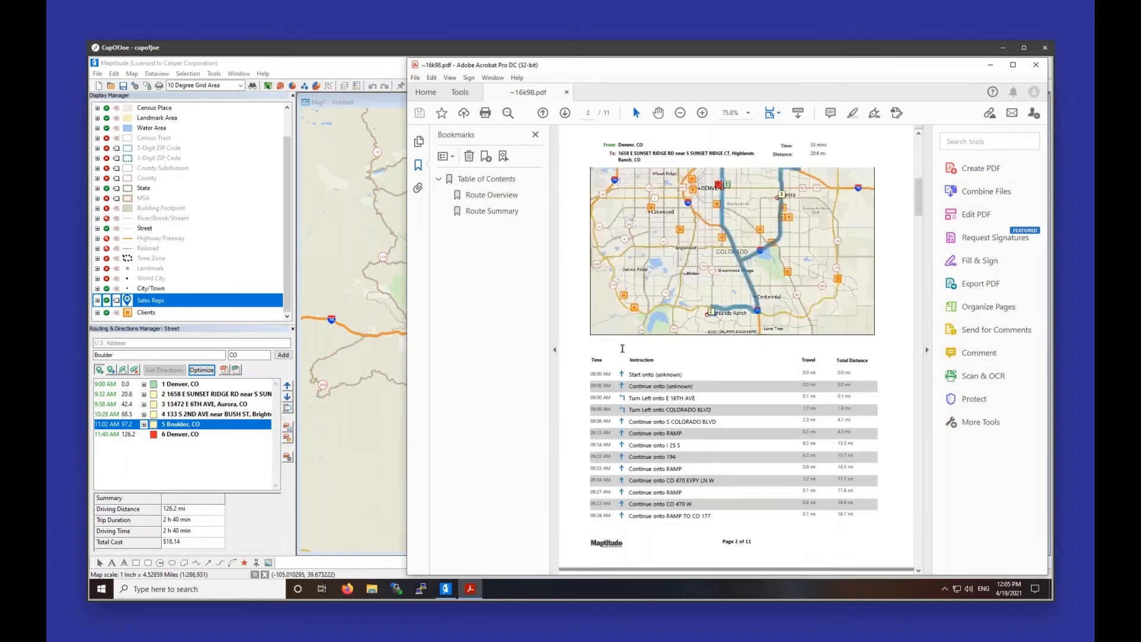
scroll(737, 350, "down", 15)
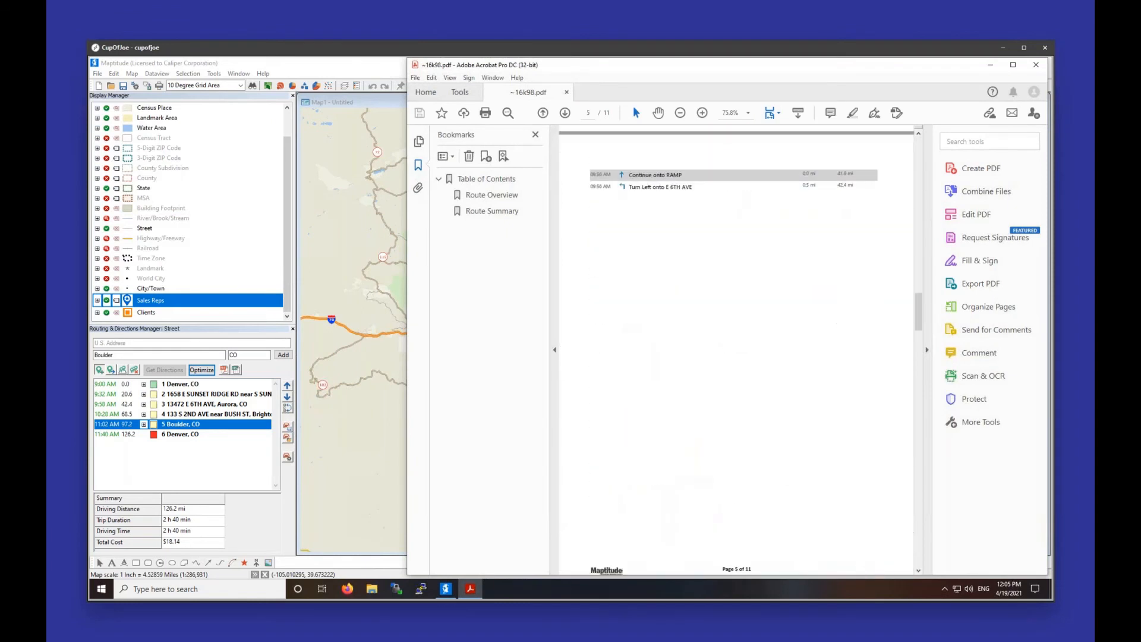
scroll(736, 351, "down", 15)
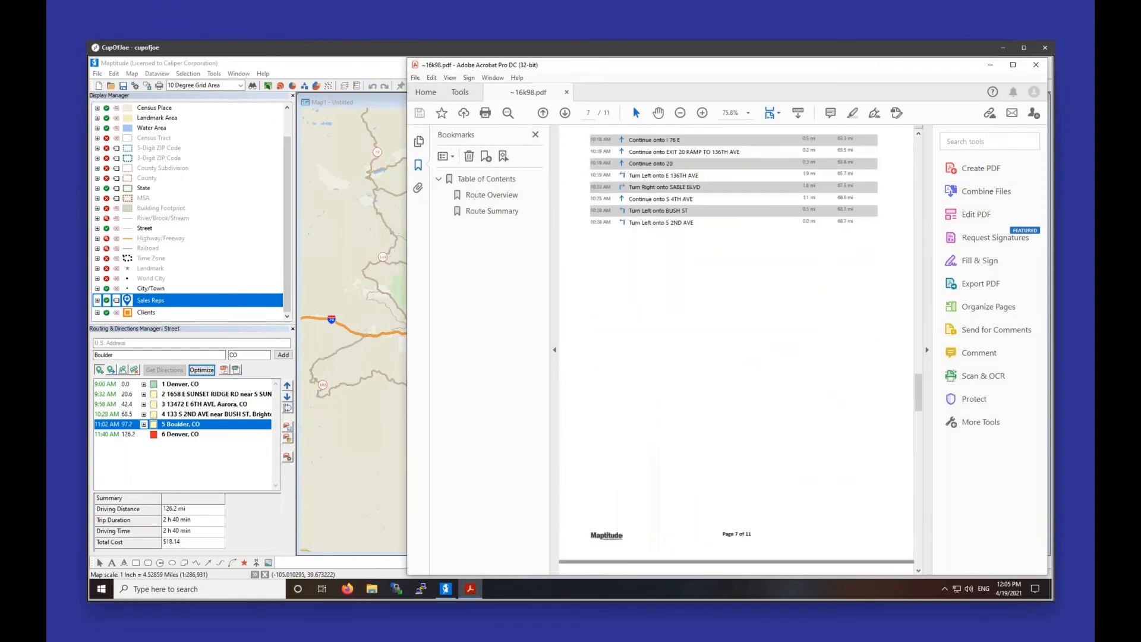
scroll(736, 351, "down", 8)
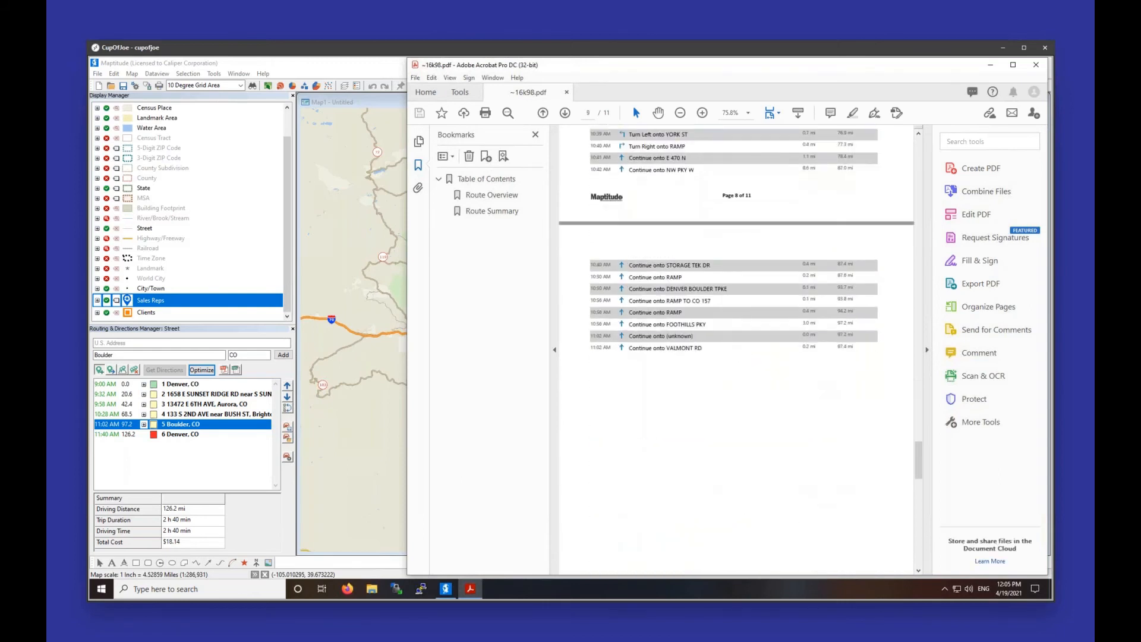
scroll(675, 376, "up", 5)
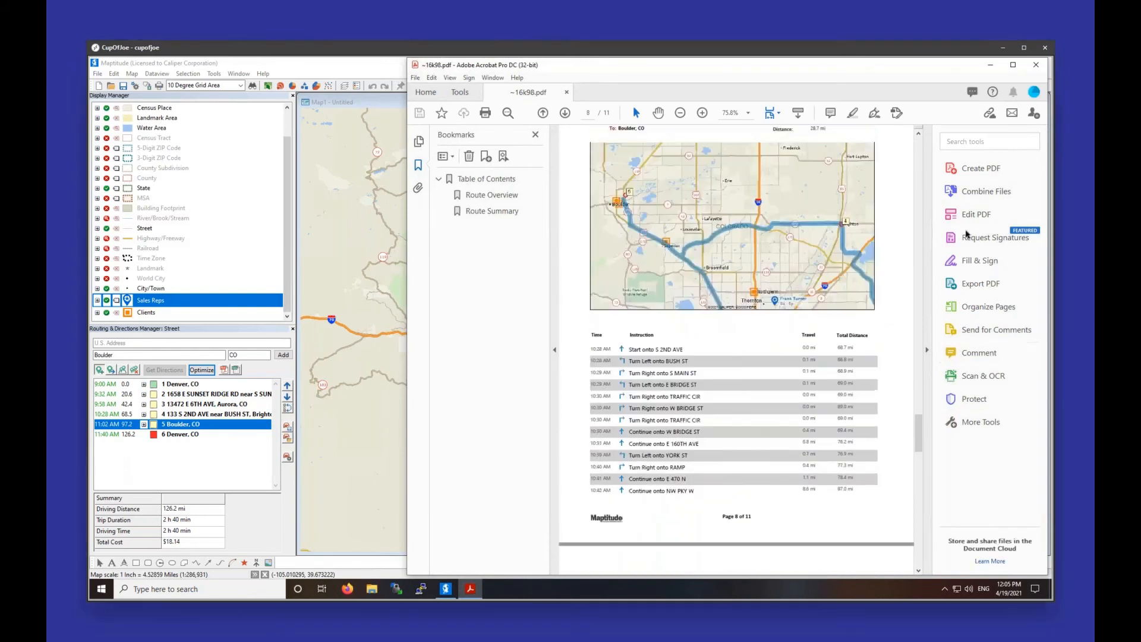
left_click(1036, 65)
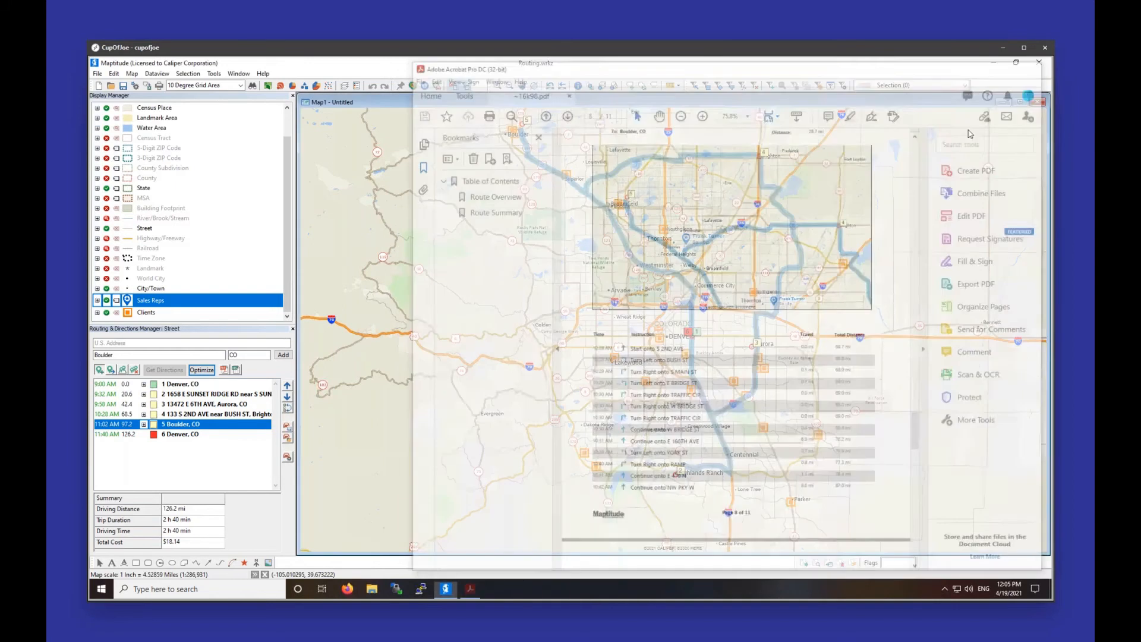
Step: Export the route stops to the Excel worksheet Directions.xlsx in the Training folder, and close the resulting workbook
left_click(236, 370)
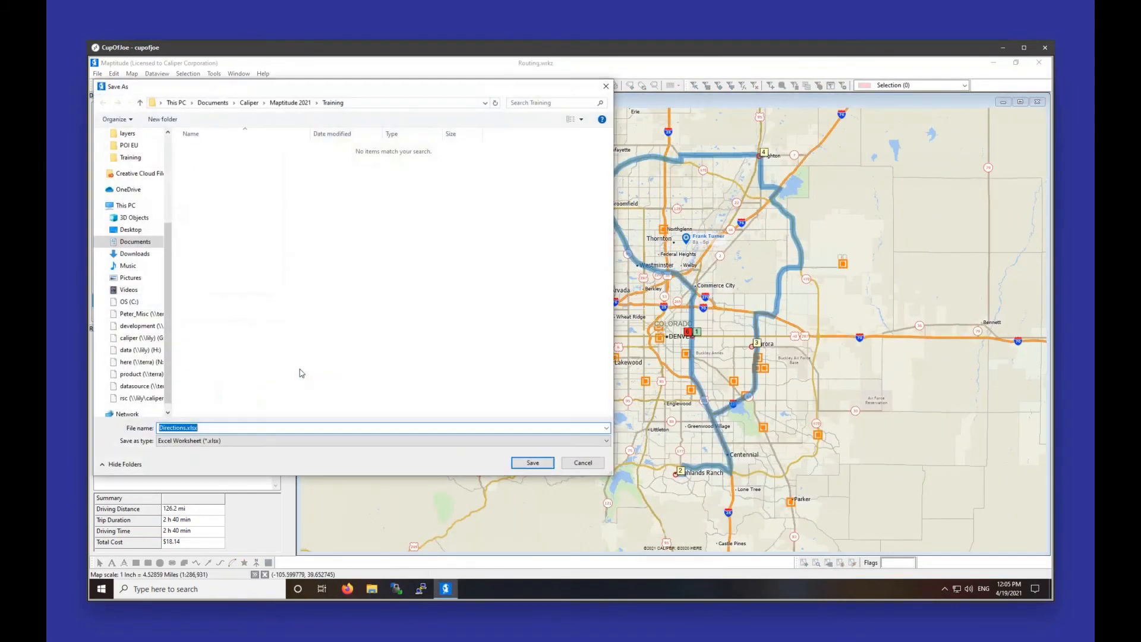
left_click(541, 462)
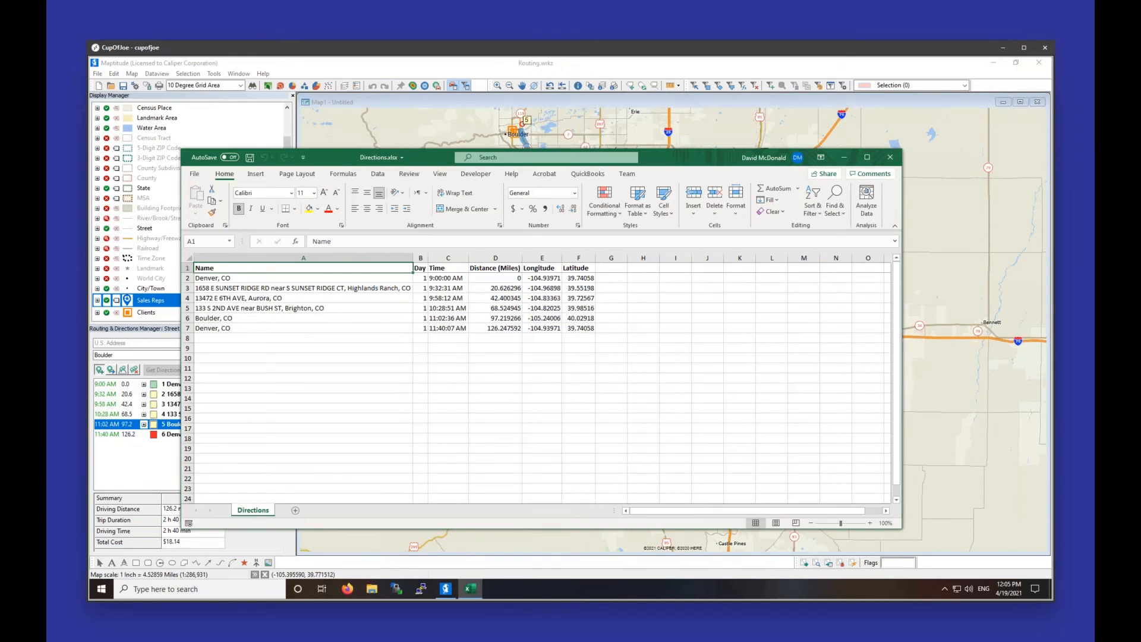
left_click(890, 158)
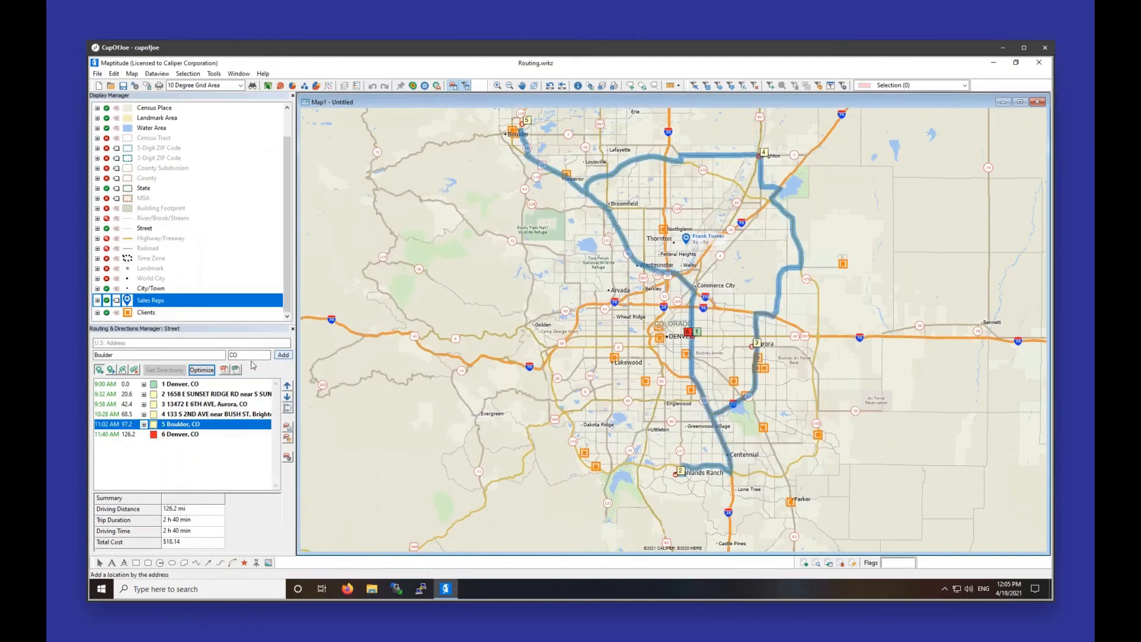
Step: Save the current route as a route file named My First Route in the Training folder
left_click(288, 427)
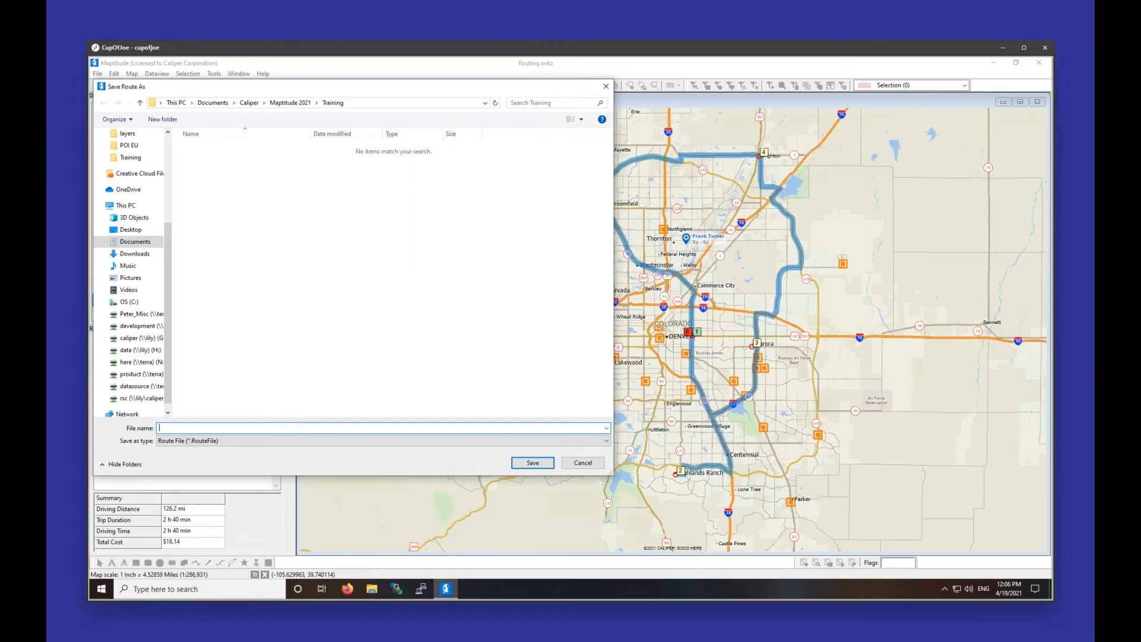
left_click_drag(373, 89, 634, 143)
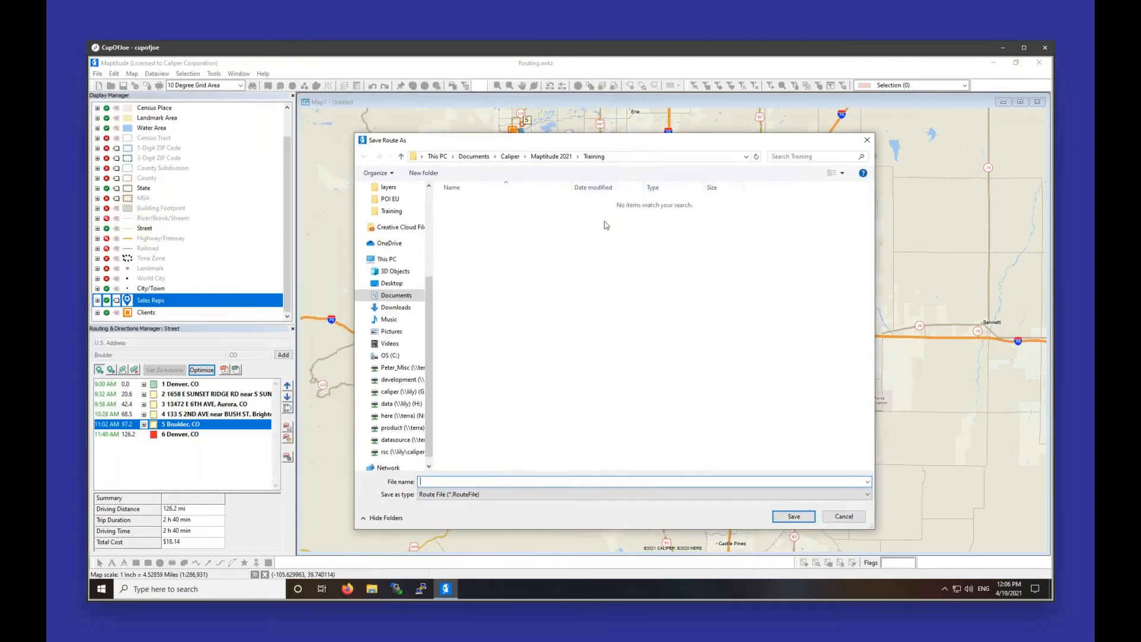
type("My First Route")
key("Return")
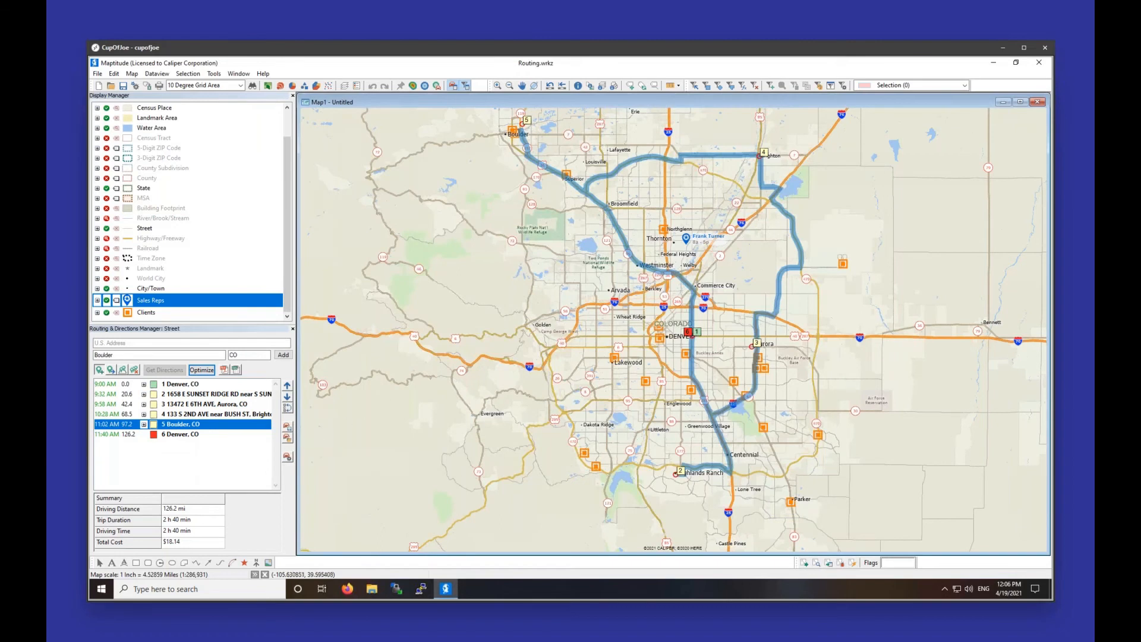
Step: Clear all routes and stops from the map, and reload the route from My First Route.RouteFile
left_click(134, 370)
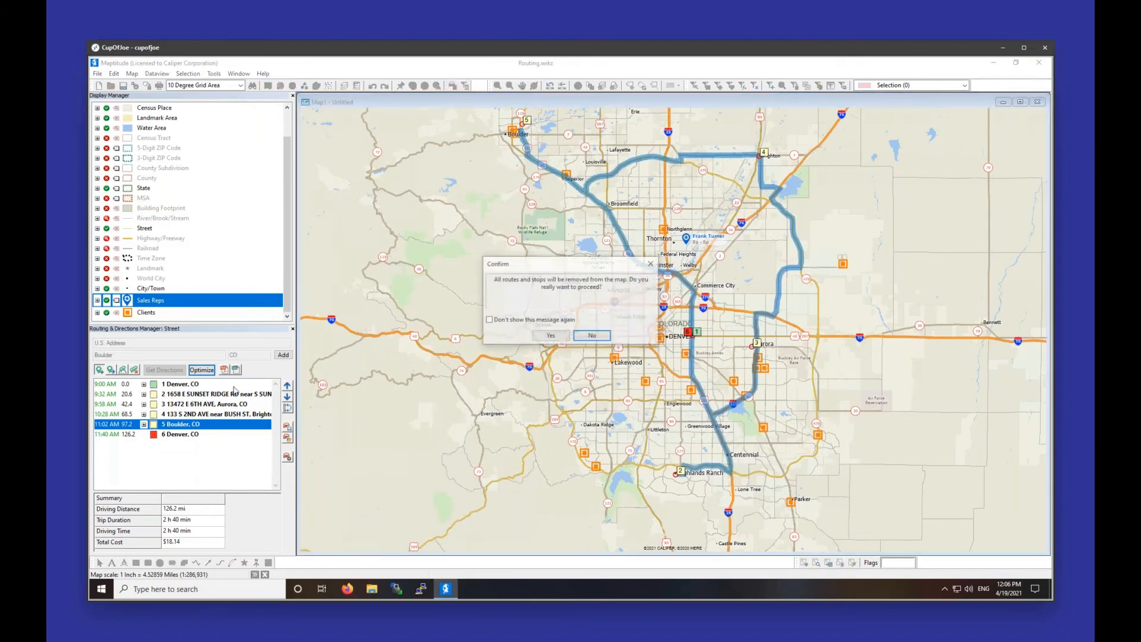
left_click(550, 337)
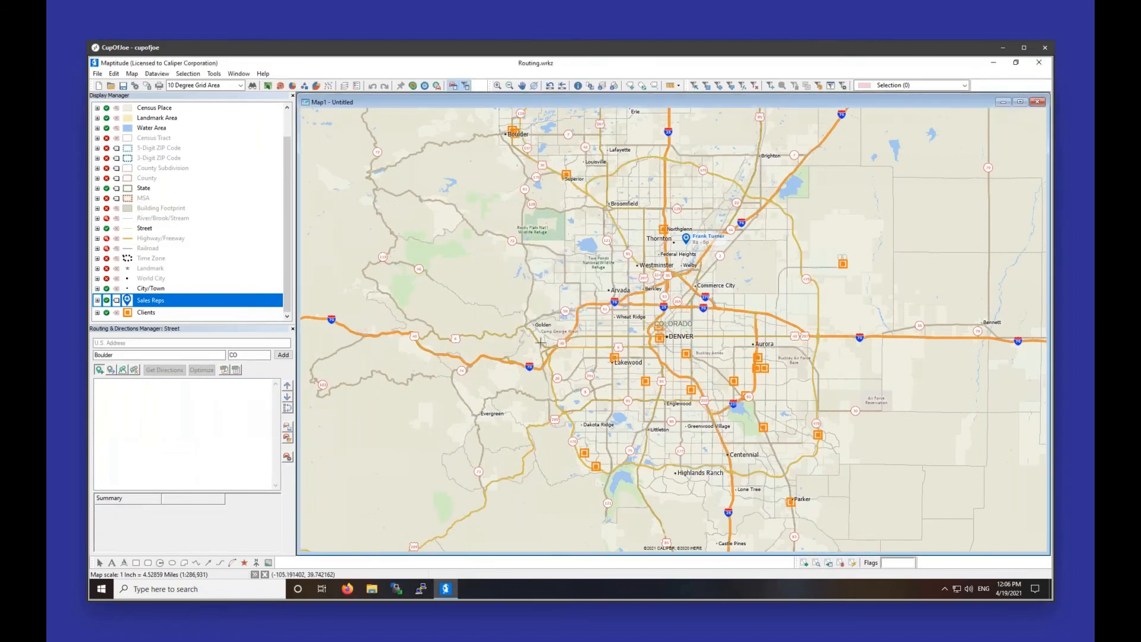
left_click(287, 439)
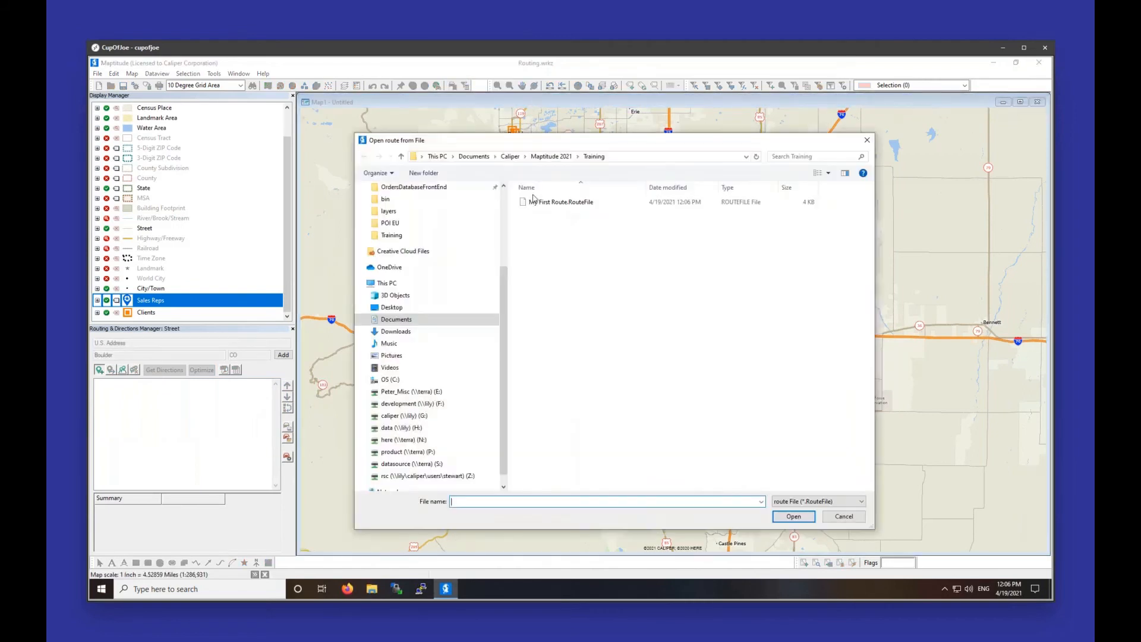
left_click(533, 204)
left_click(798, 517)
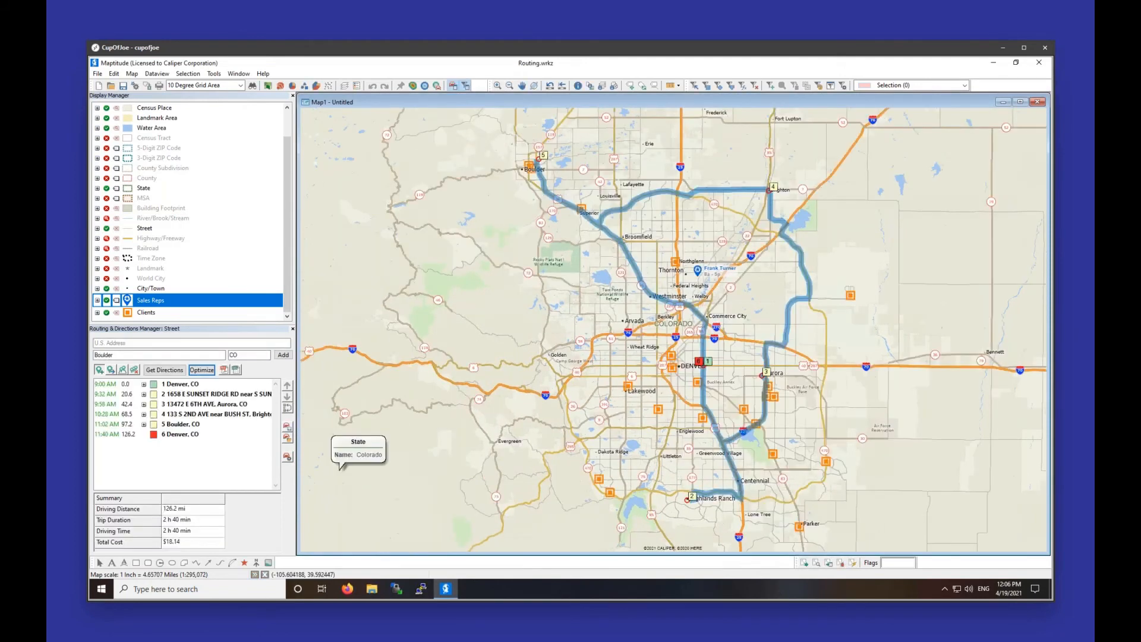
Step: Move the Boulder stop east to Arapahoe Rd in Erie and the Brighton stop southwest to Northglenn
left_click(110, 370)
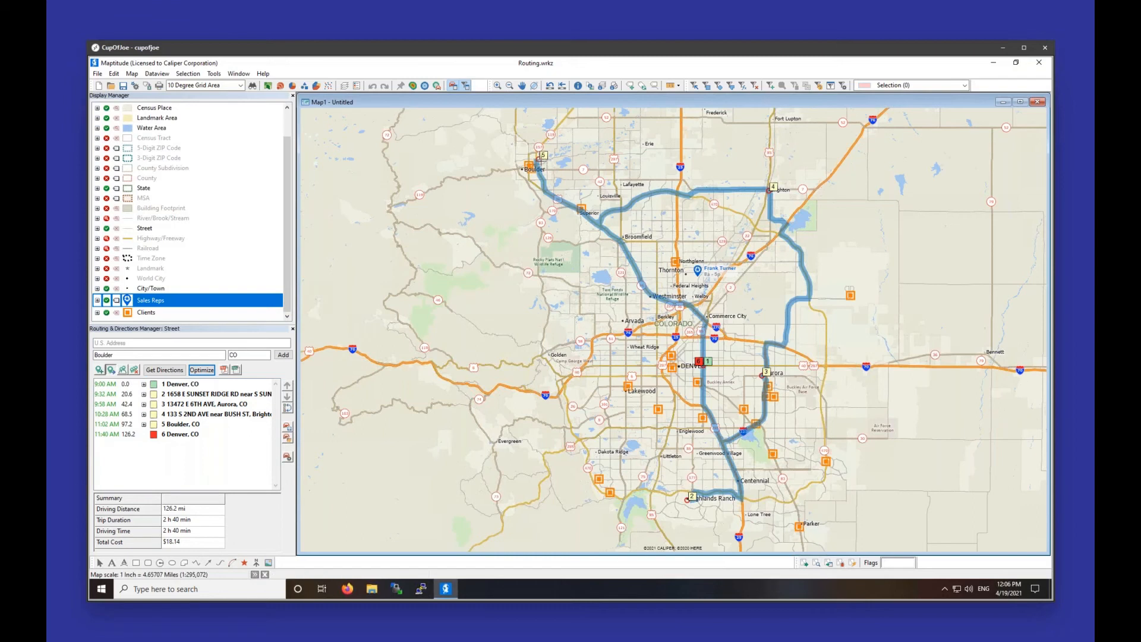
left_click_drag(538, 158, 615, 170)
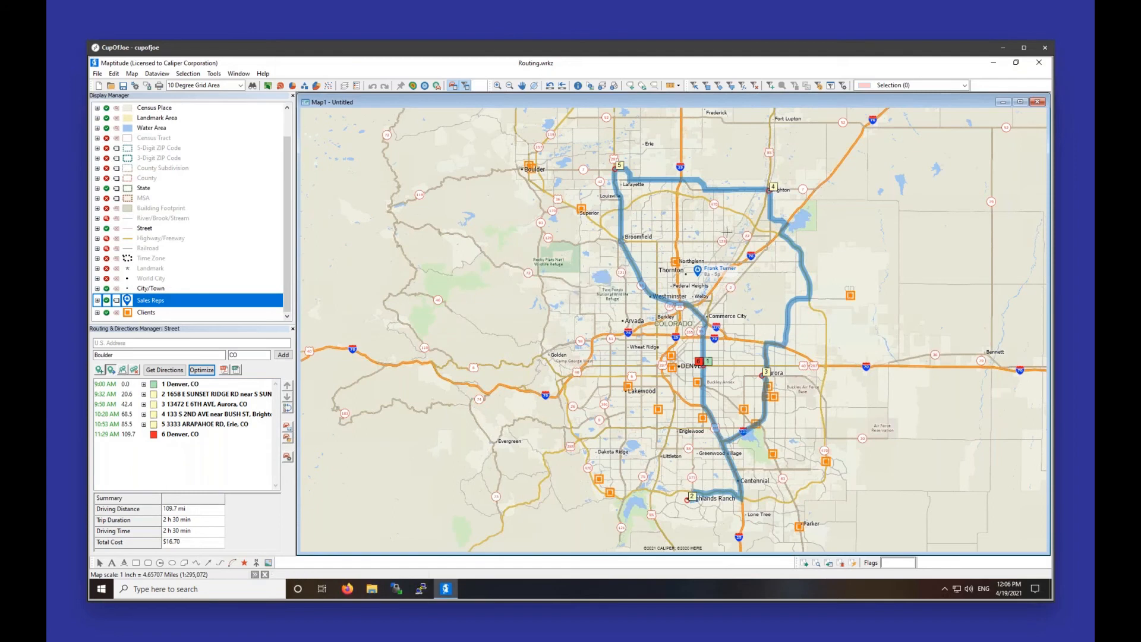
left_click_drag(769, 190, 682, 257)
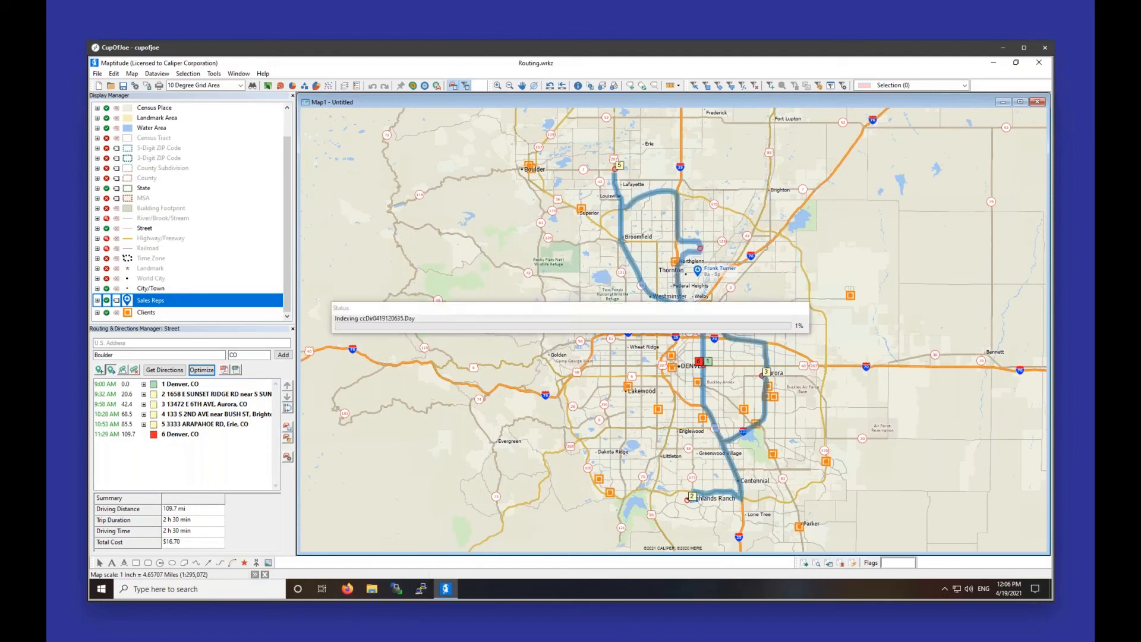
Step: Pull the Northglenn–Erie leg west off the interstate north of Northglenn, adding an intermediate stop on W 135th Pl
scroll(673, 329, "up", 7)
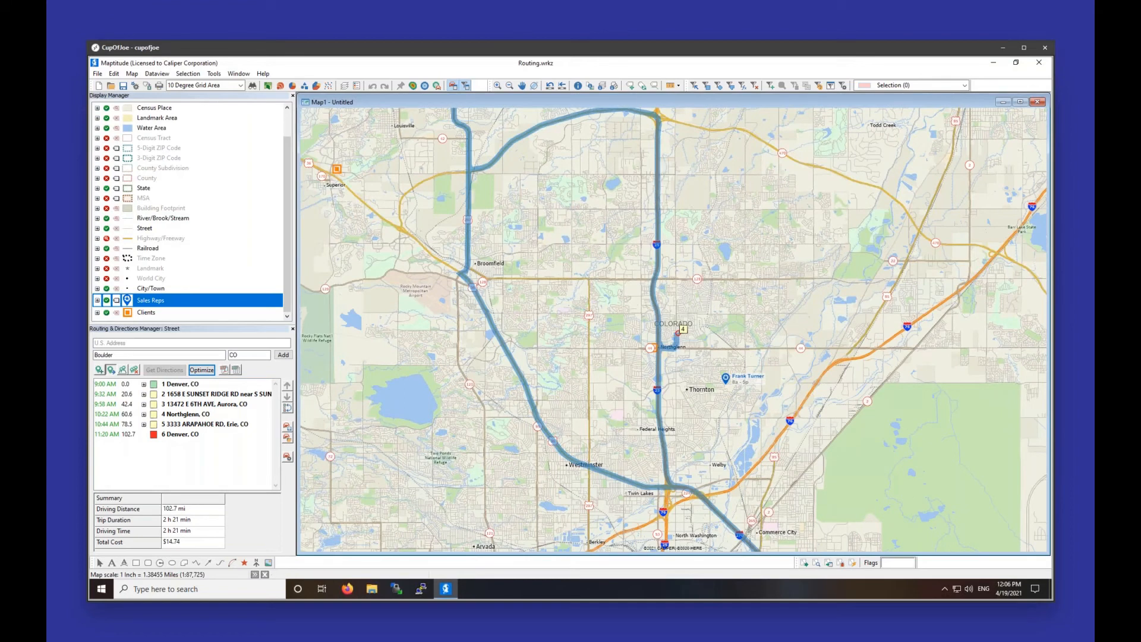
left_click_drag(658, 207, 610, 209)
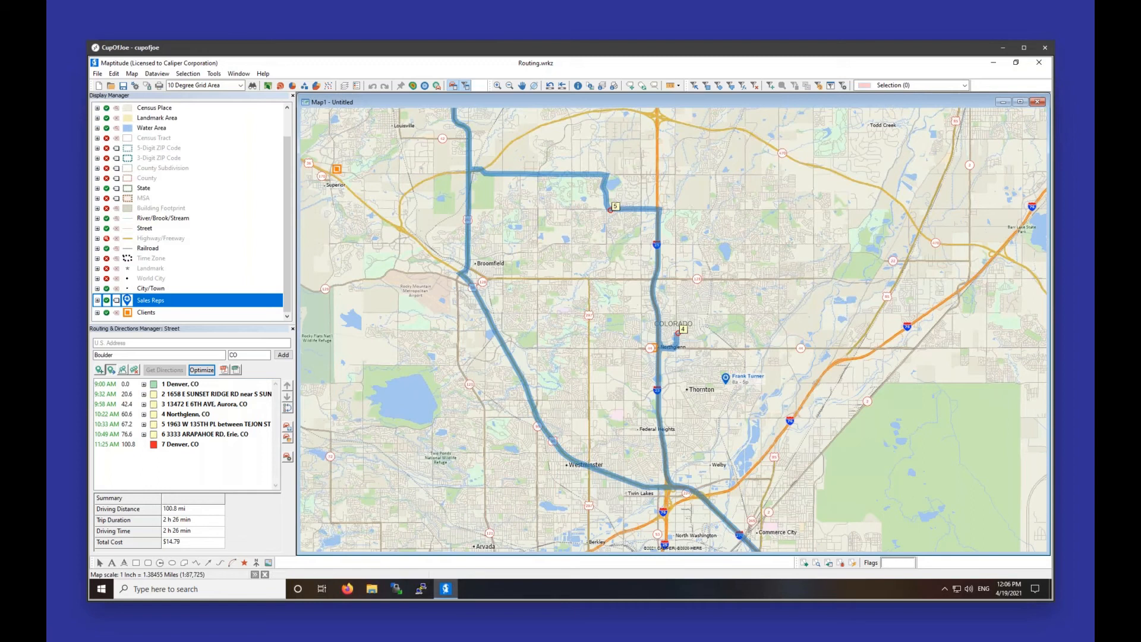
Step: Pull the interstate legs south and north of Northglenn west, adding intermediate stops on Grove Ct near W 99th Ave and on W 117th Ct
left_click_drag(657, 378, 582, 364)
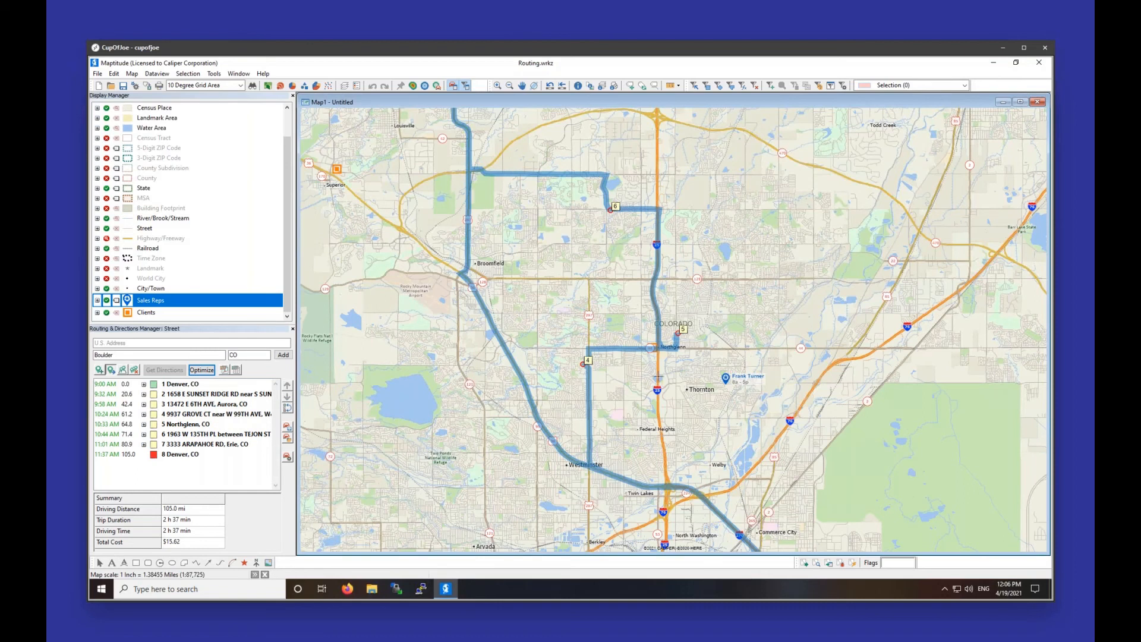
left_click_drag(658, 318, 564, 288)
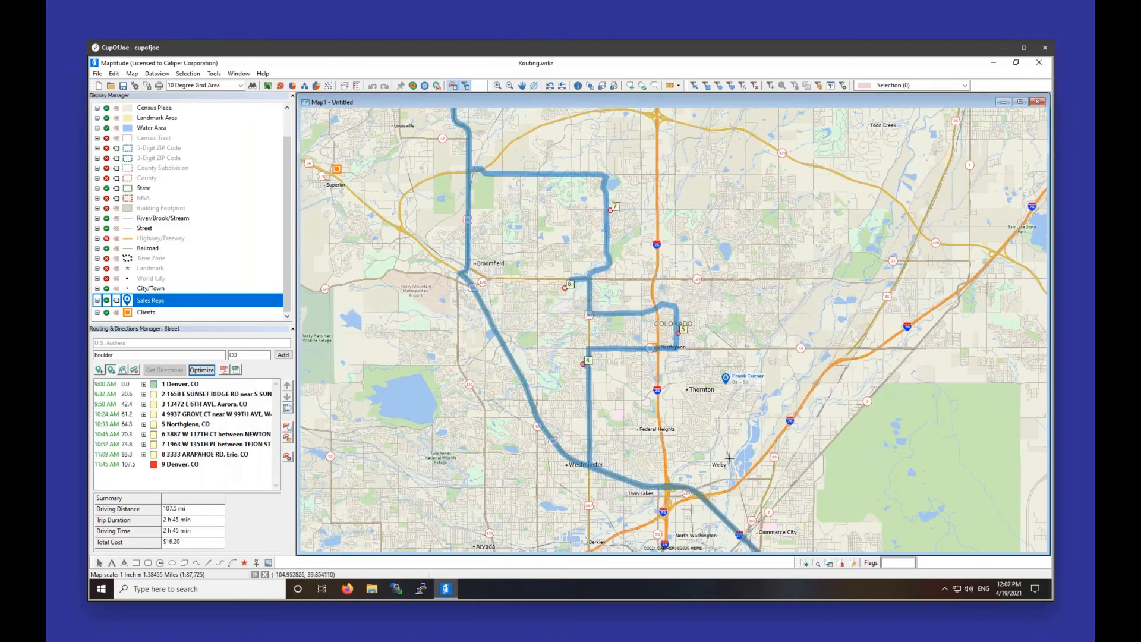
Step: Clear all routes and stops from the map
mouse_move(717, 463)
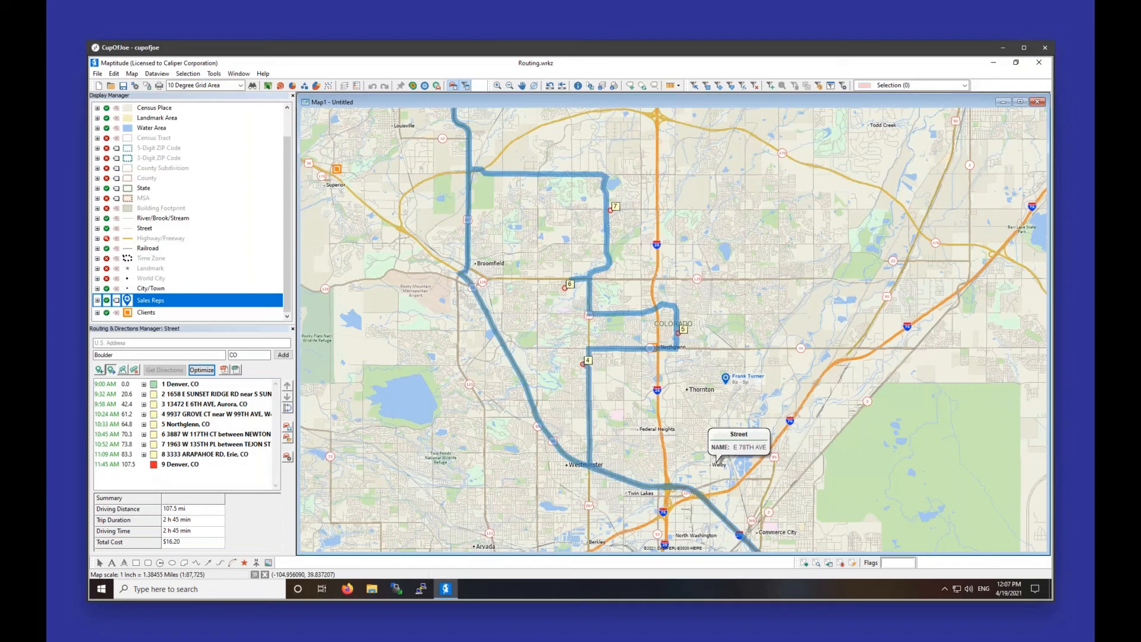
left_click(135, 370)
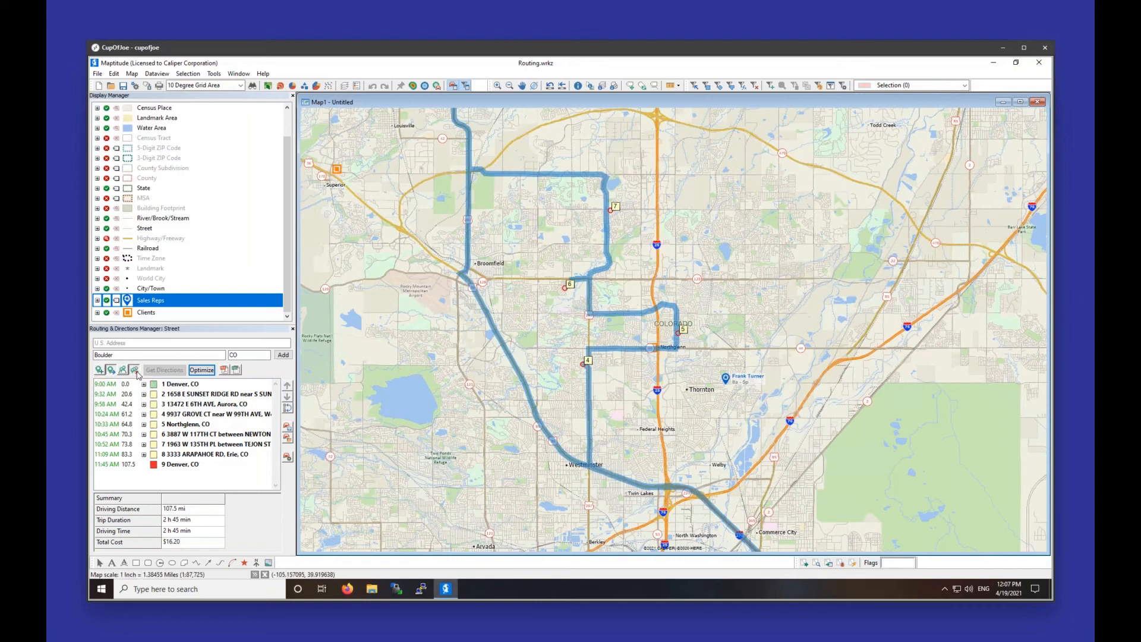
left_click(549, 336)
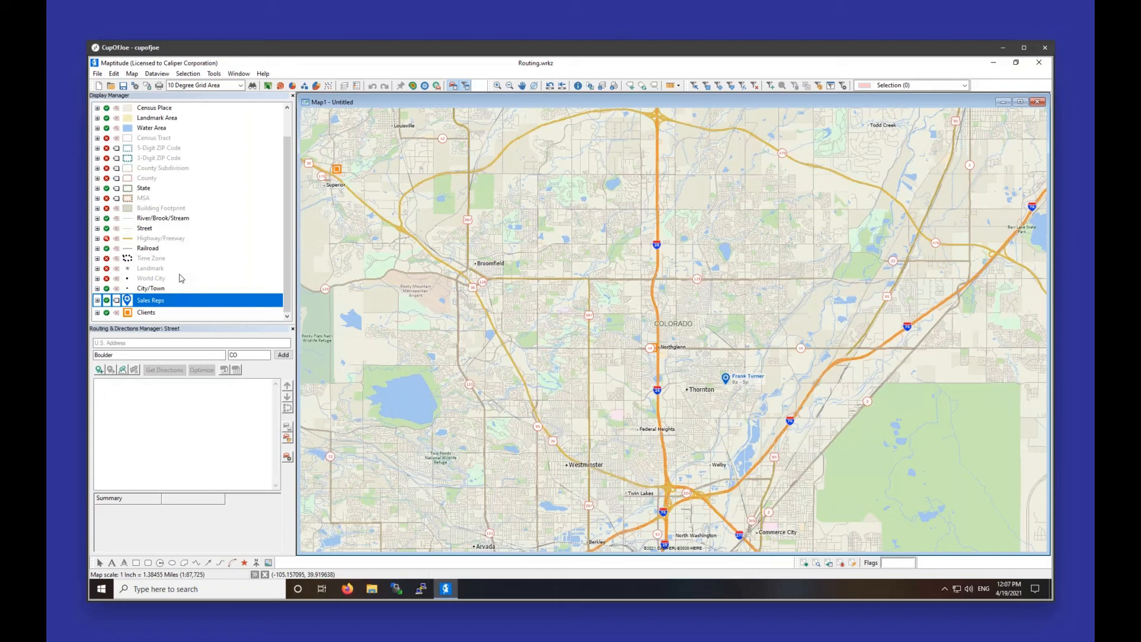
Step: Add the Sales Reps layer's location as a stop, using the Rep field as the stop name
left_click(123, 370)
left_click(570, 265)
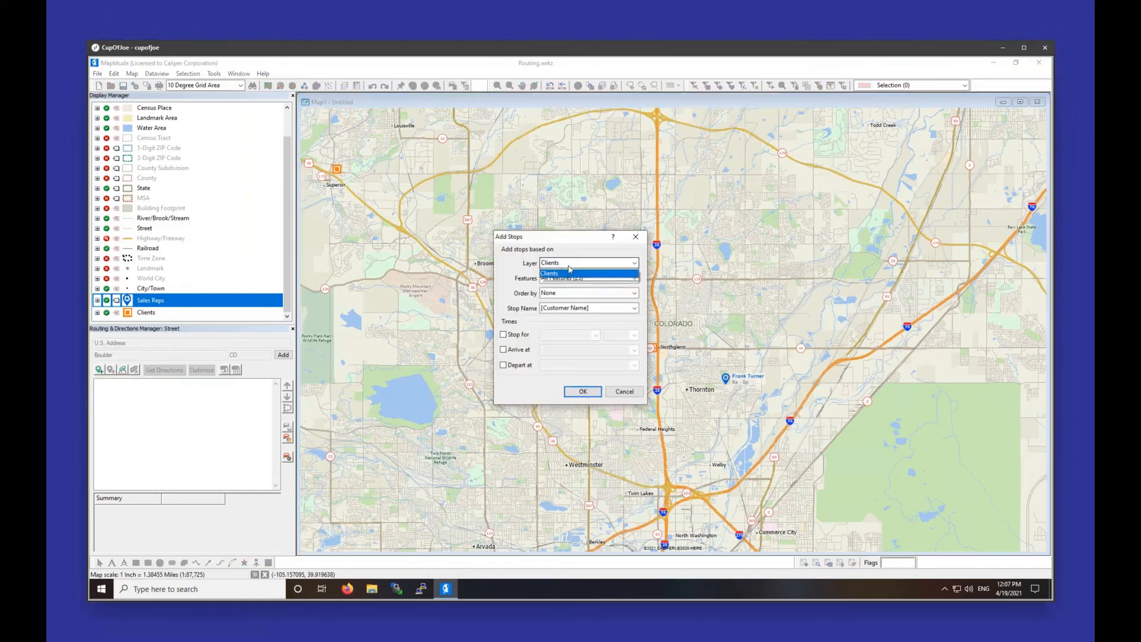
left_click(569, 264)
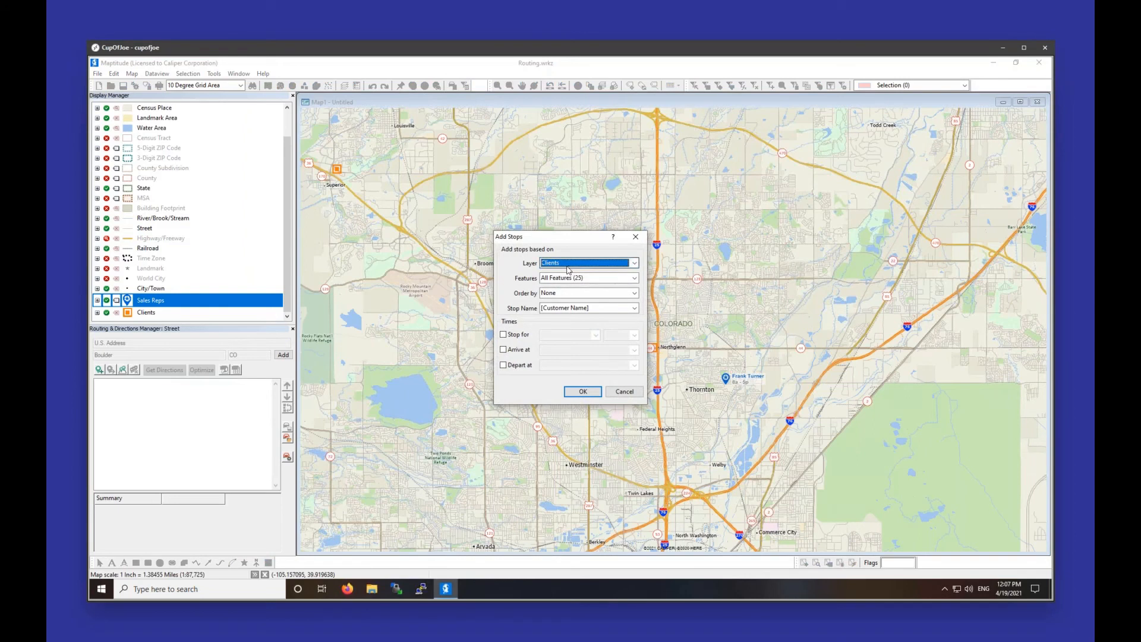
left_click(567, 266)
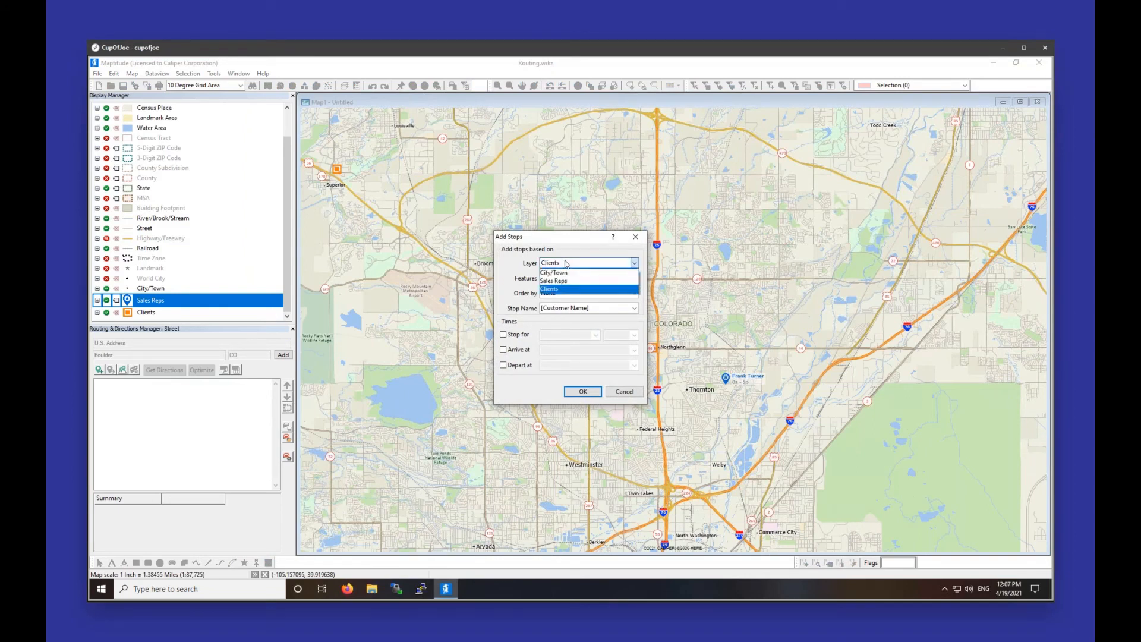
left_click(562, 282)
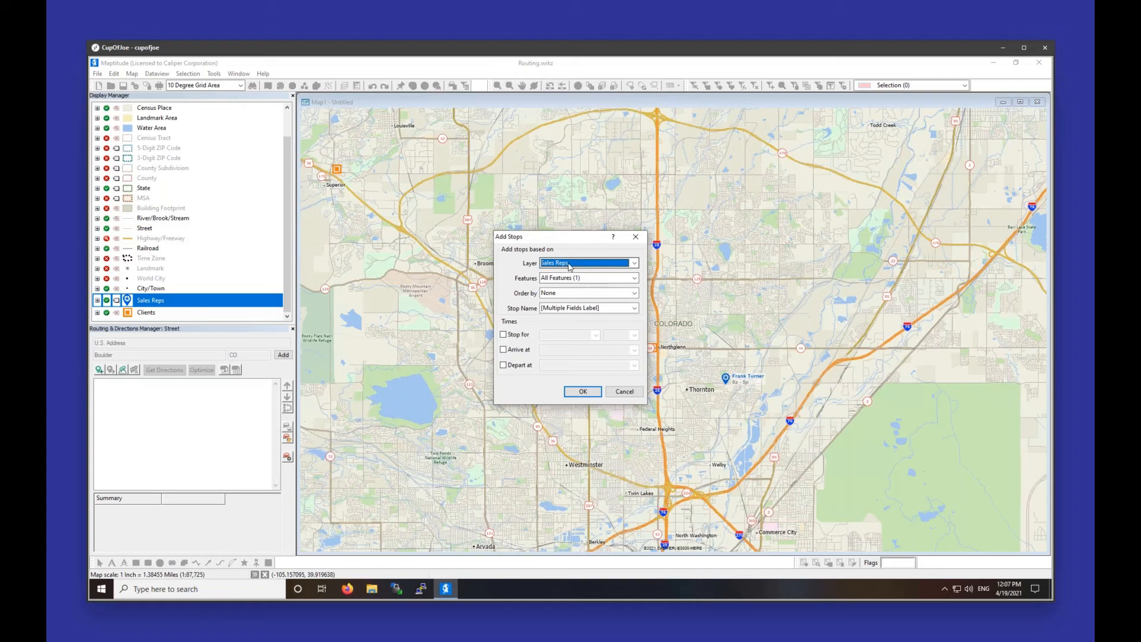
left_click(567, 309)
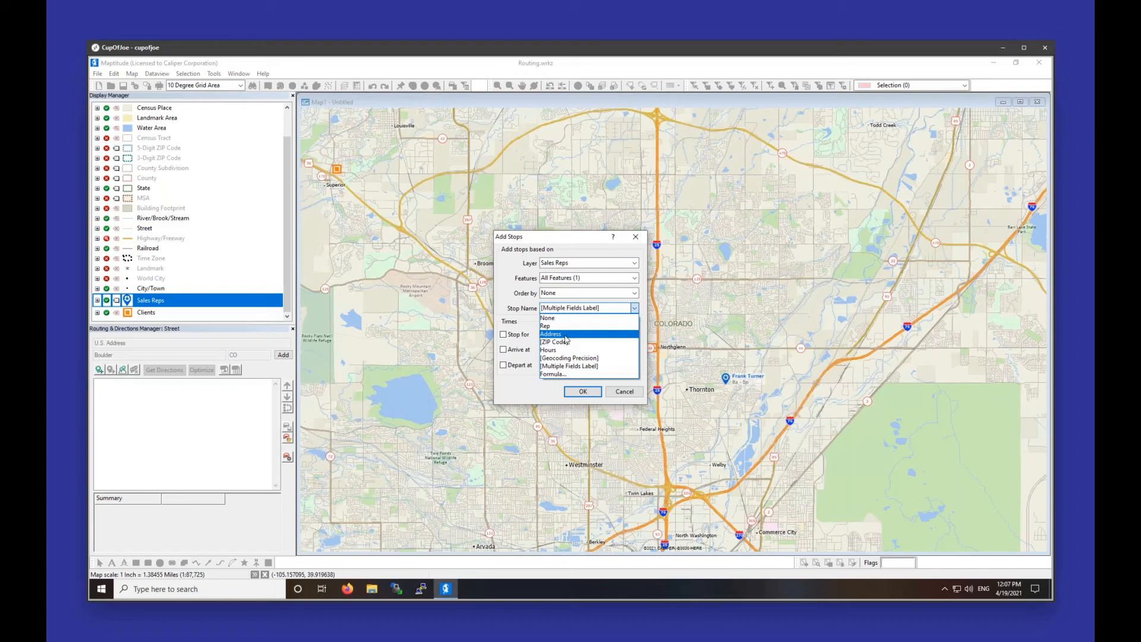
left_click(564, 335)
left_click(564, 308)
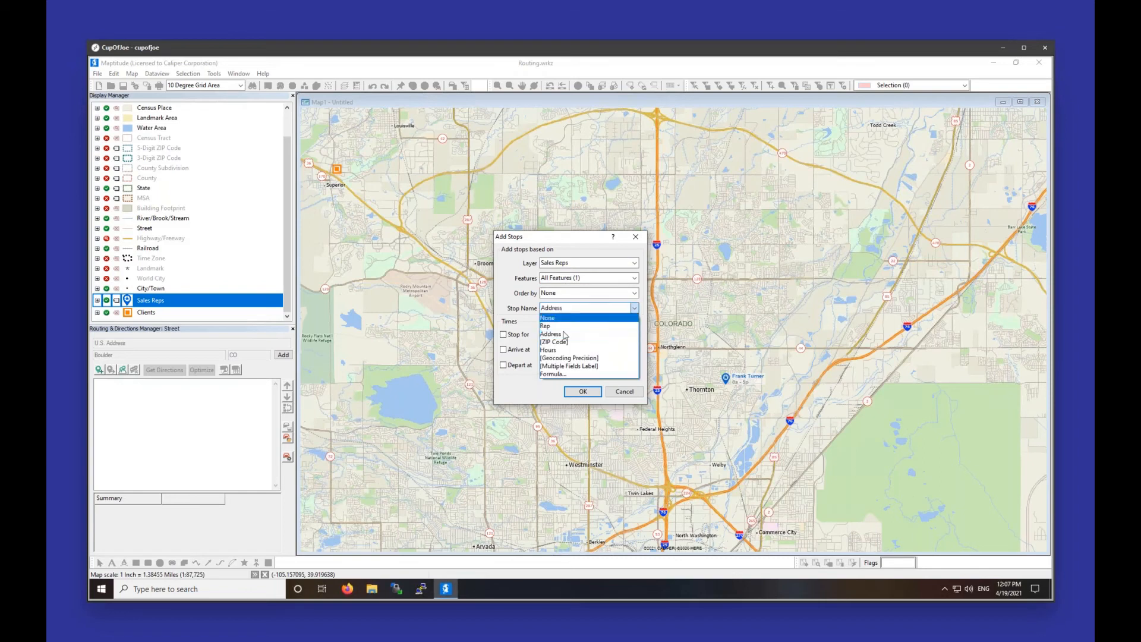
left_click(564, 326)
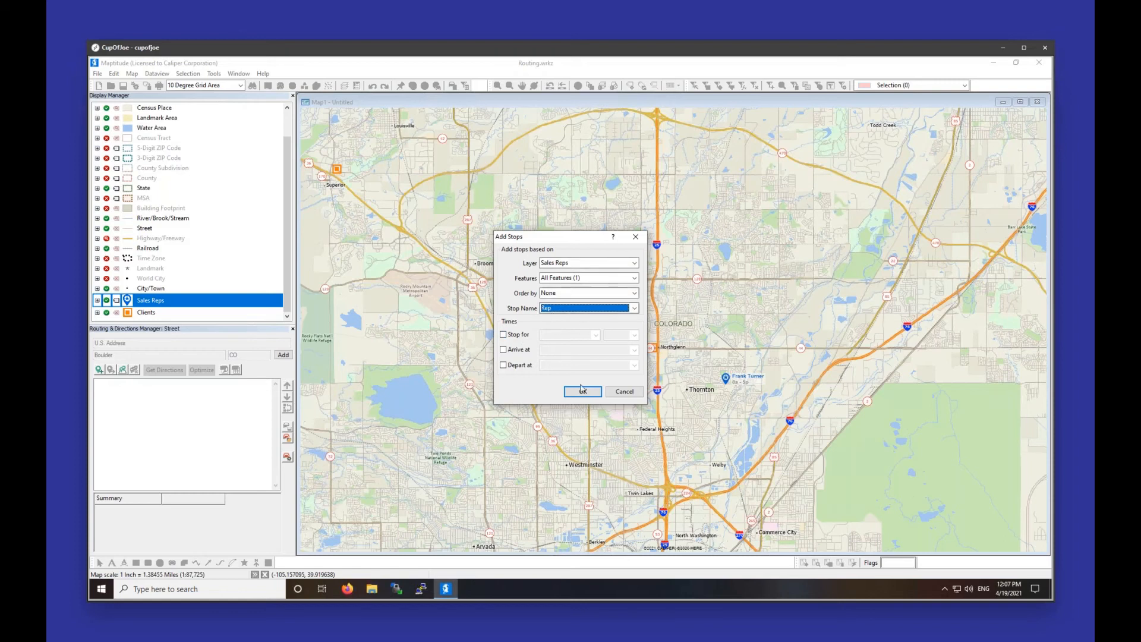
left_click(597, 392)
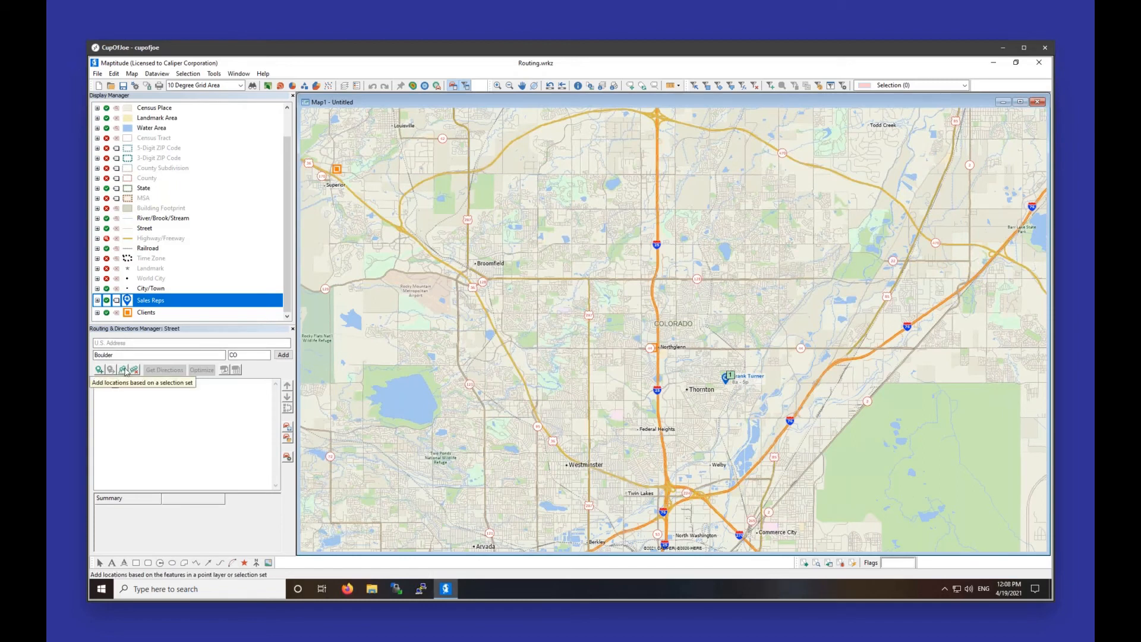
Step: Add all Clients features as stops named by Customer Name, with no ordering and stop durations in minutes from the Anticipated Visit Time field
left_click(124, 370)
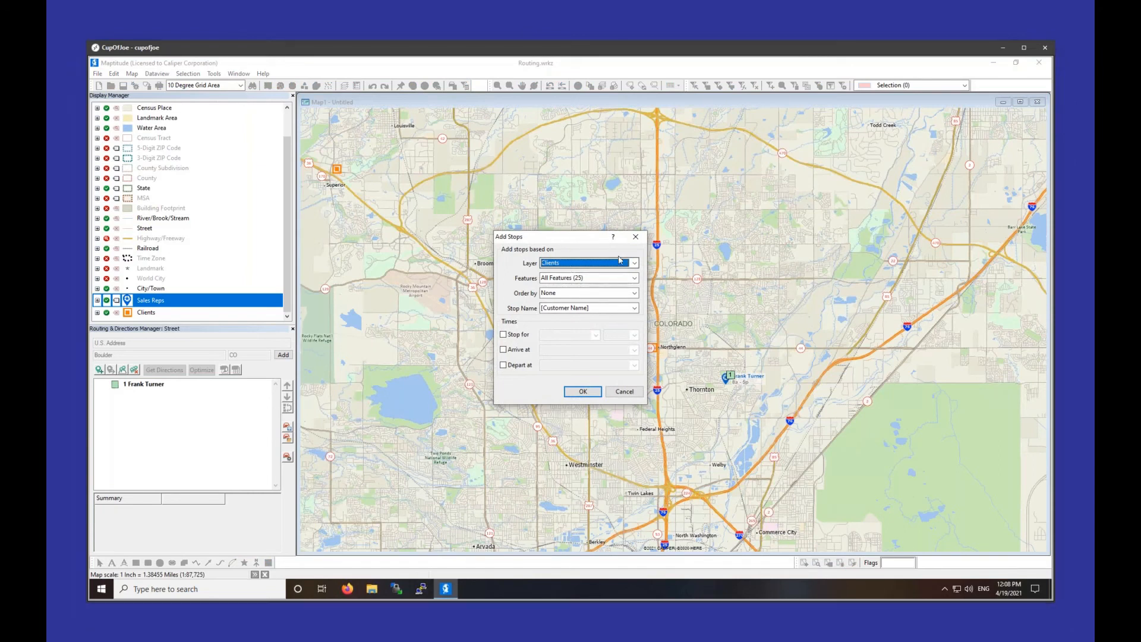
left_click(596, 278)
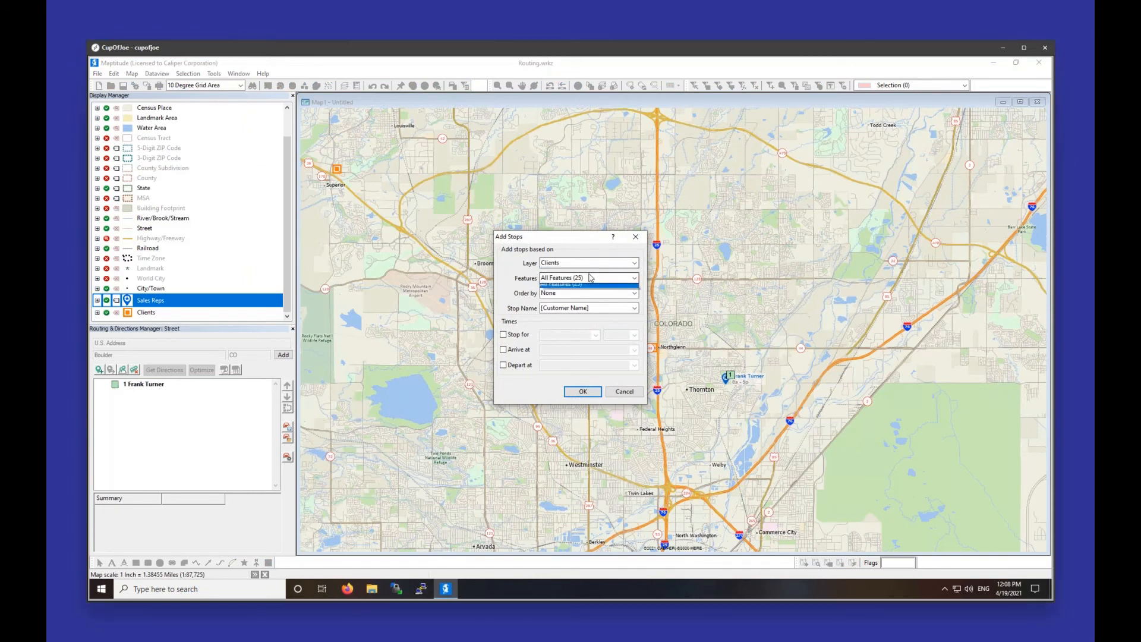
left_click(588, 279)
left_click(567, 294)
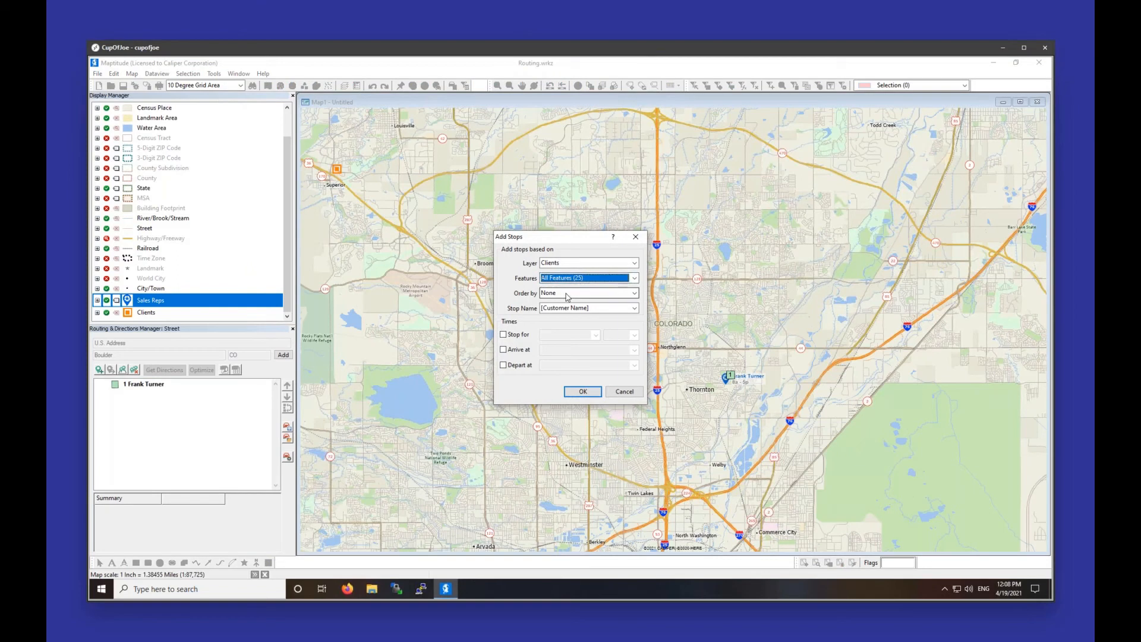
left_click(566, 294)
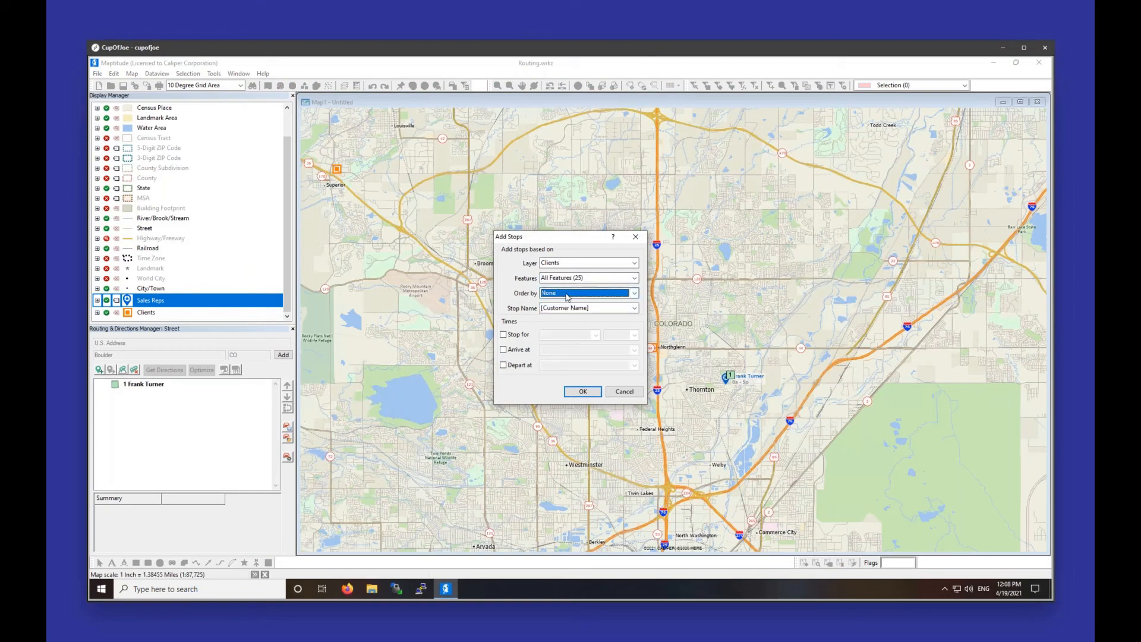
left_click(518, 337)
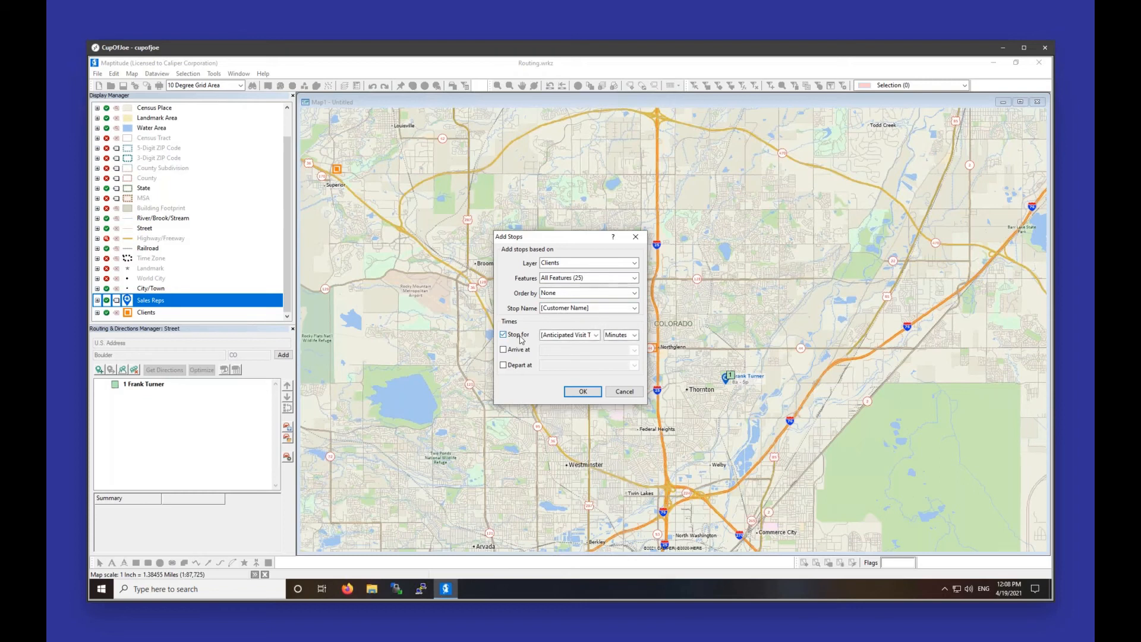
left_click(567, 337)
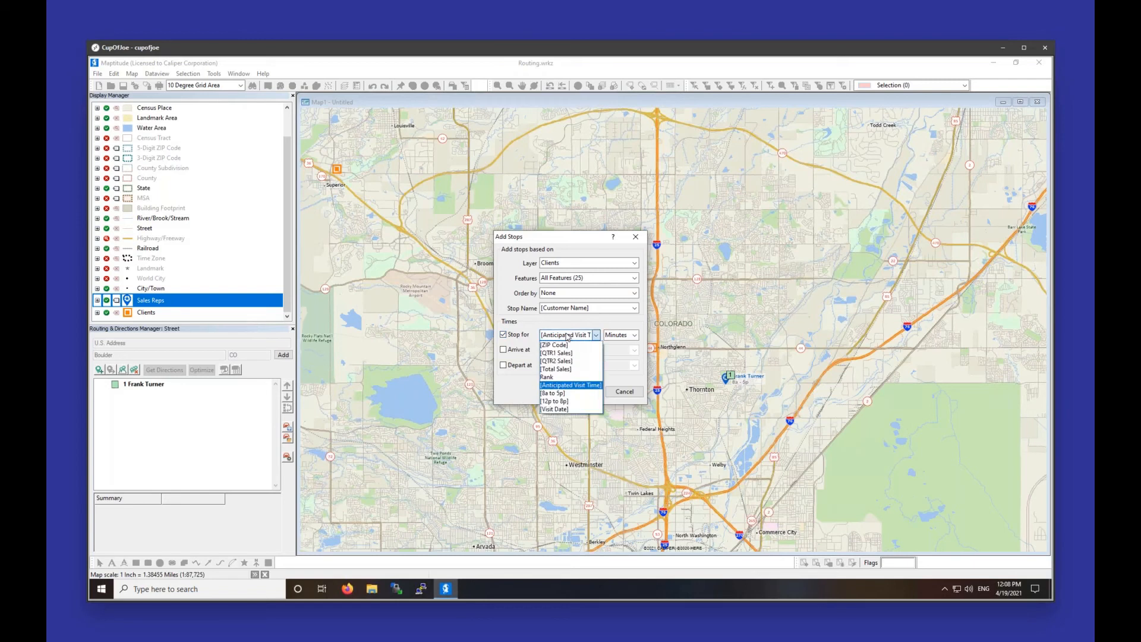
left_click(567, 385)
left_click(572, 391)
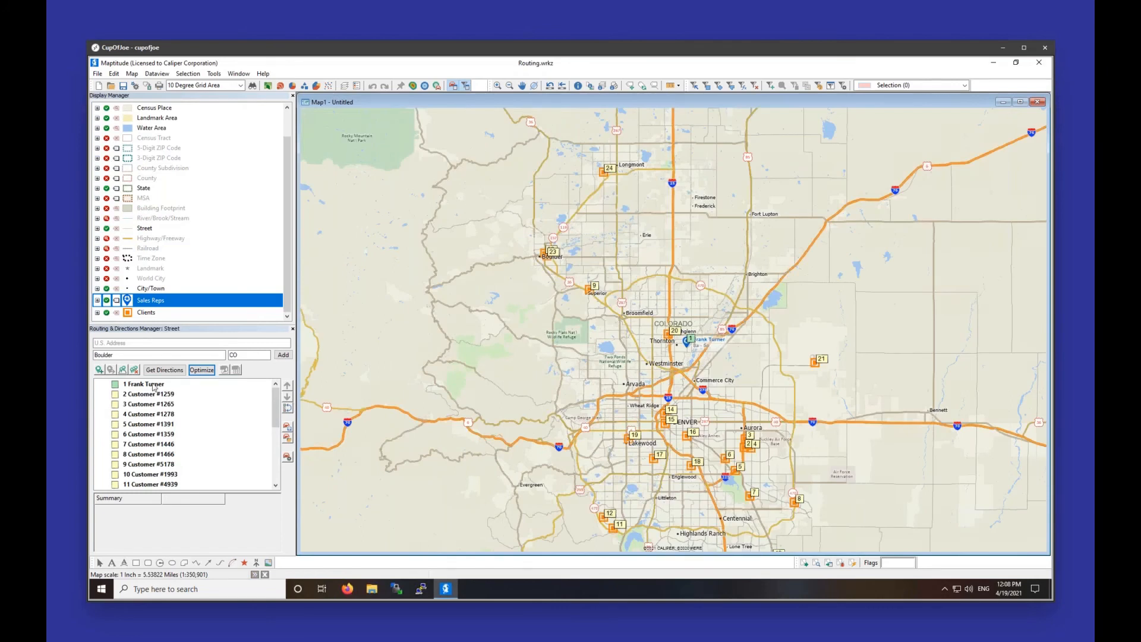
Step: Make the sales rep's starting stop also the last stop, and optimize the route through all client stops
right_click(154, 387)
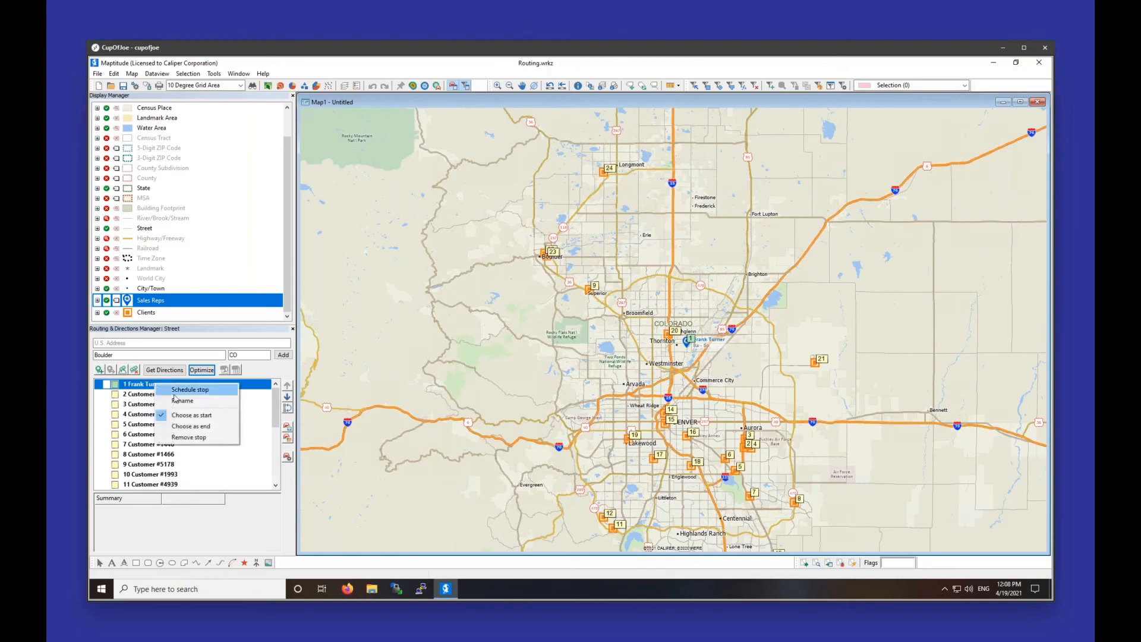
left_click(180, 428)
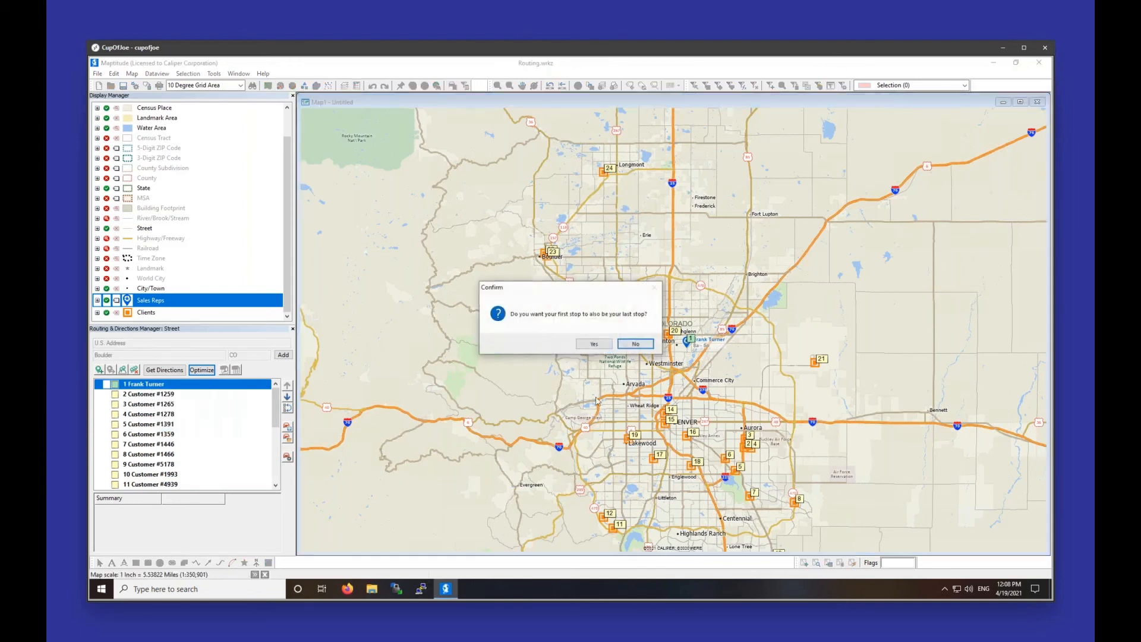
left_click(587, 344)
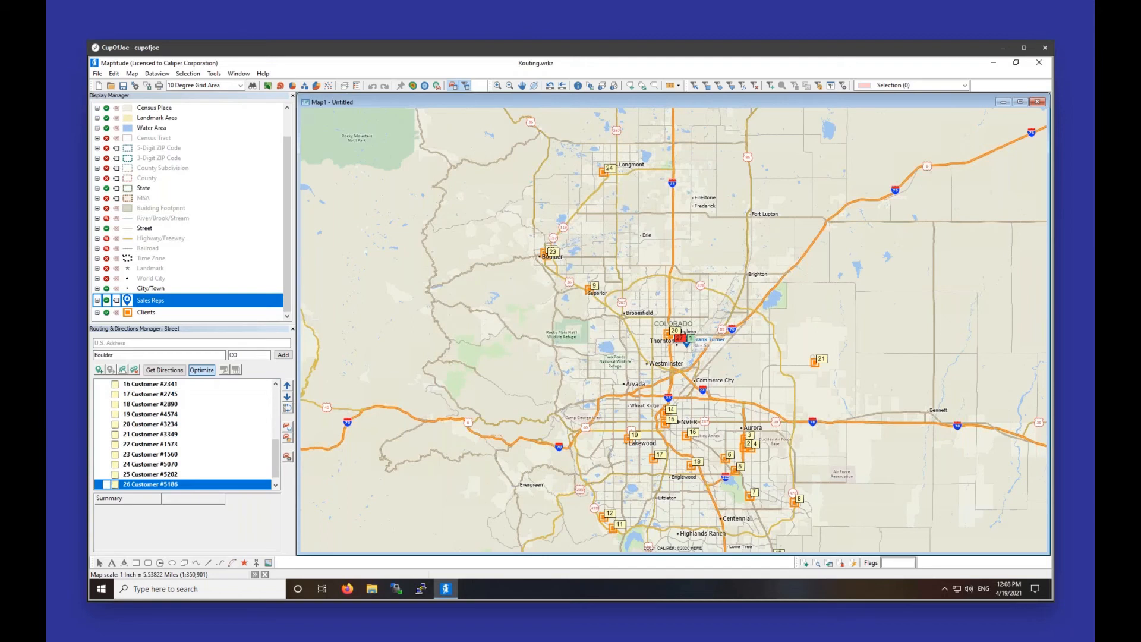
left_click(201, 370)
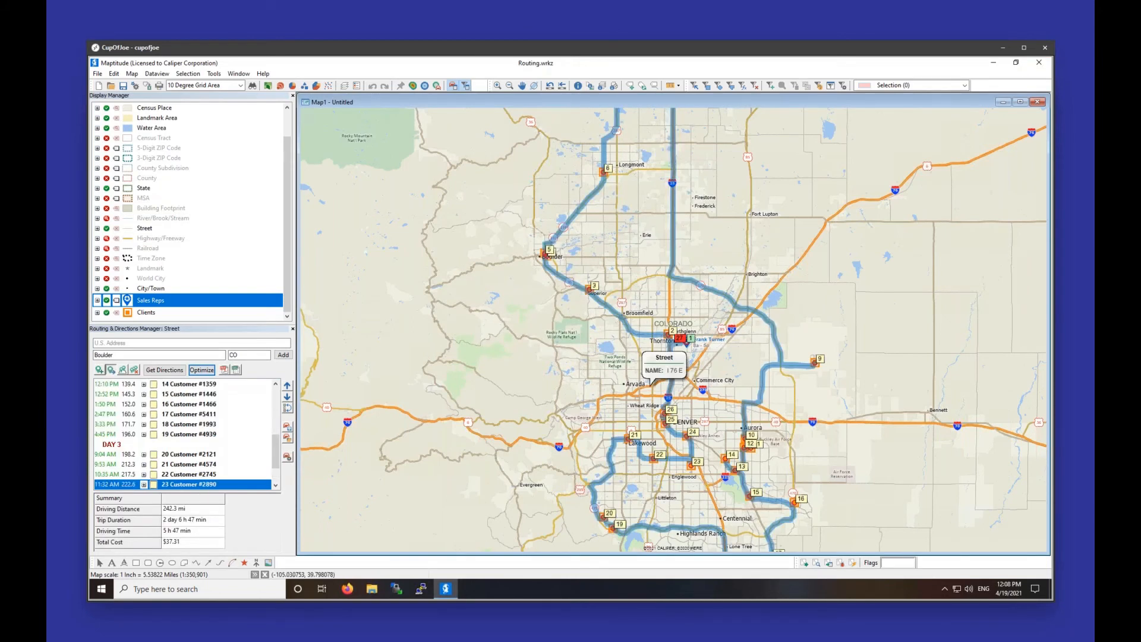
scroll(653, 387, "down", 1)
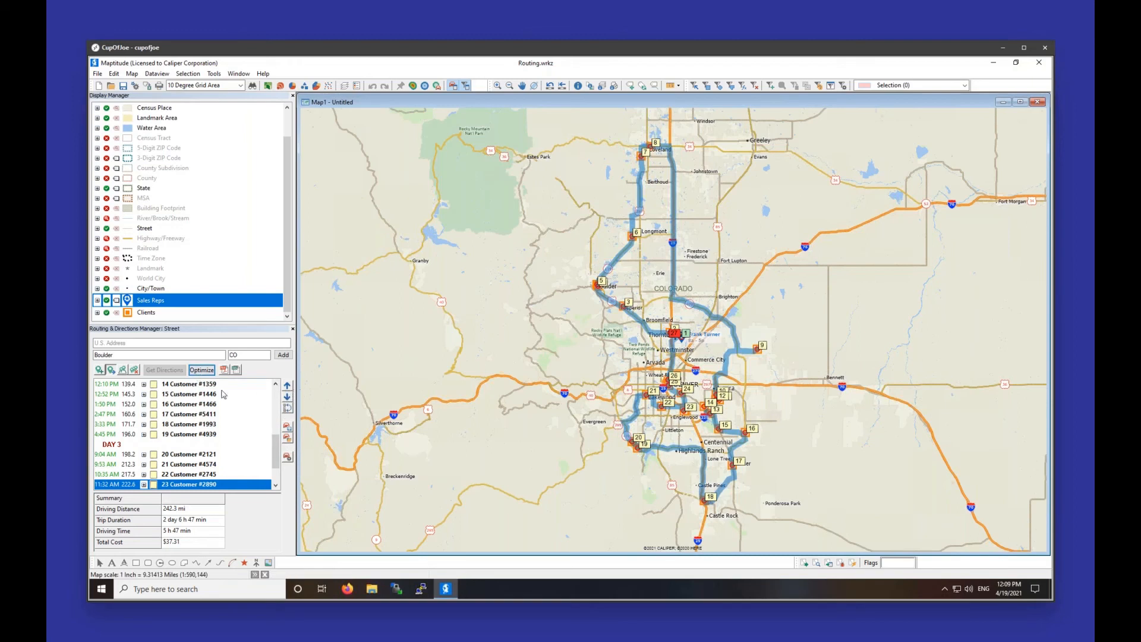
Step: Move stop 16 down one position and stop 19 down two positions in the stop order
left_click(177, 405)
left_click(287, 398)
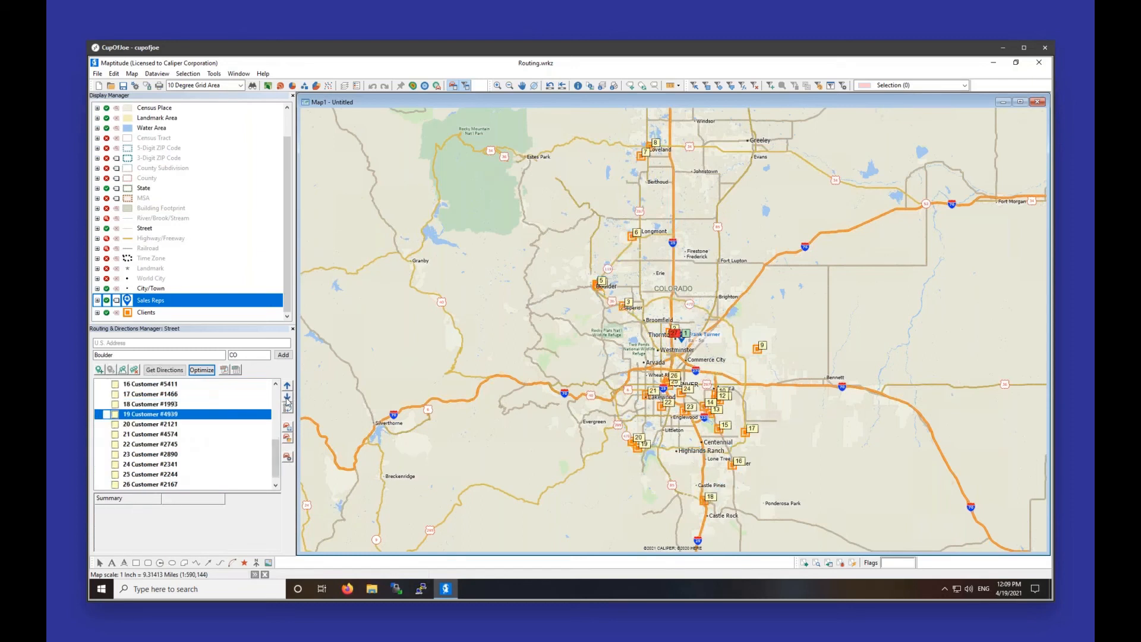
left_click(287, 398)
left_click(286, 400)
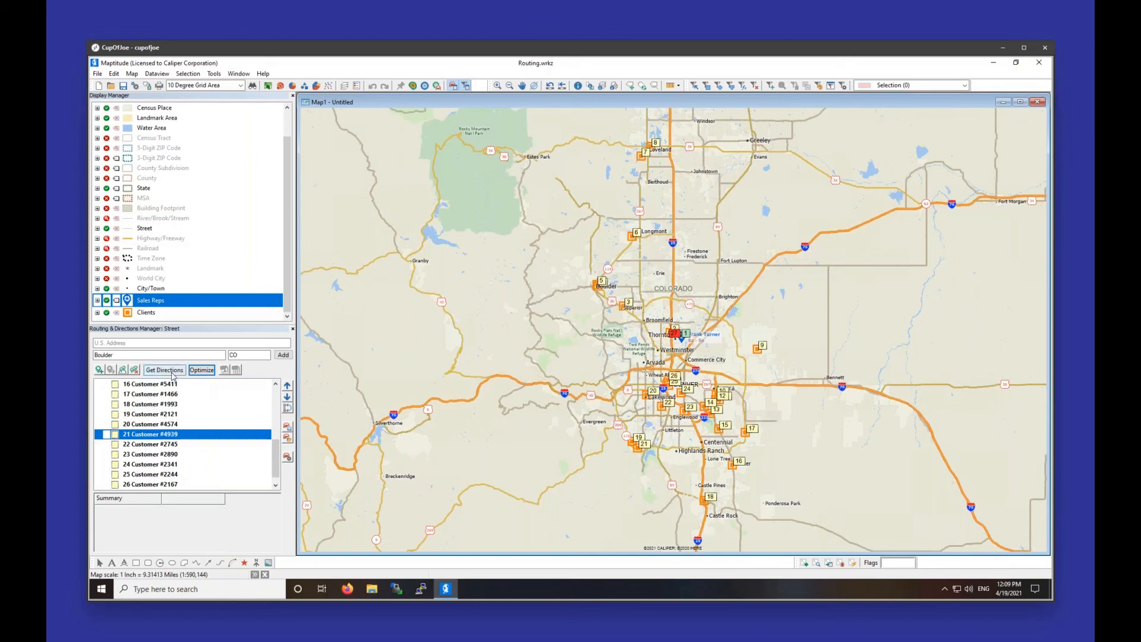
Step: Get directions for the reordered stops, and reverse the order of the stops
left_click(158, 370)
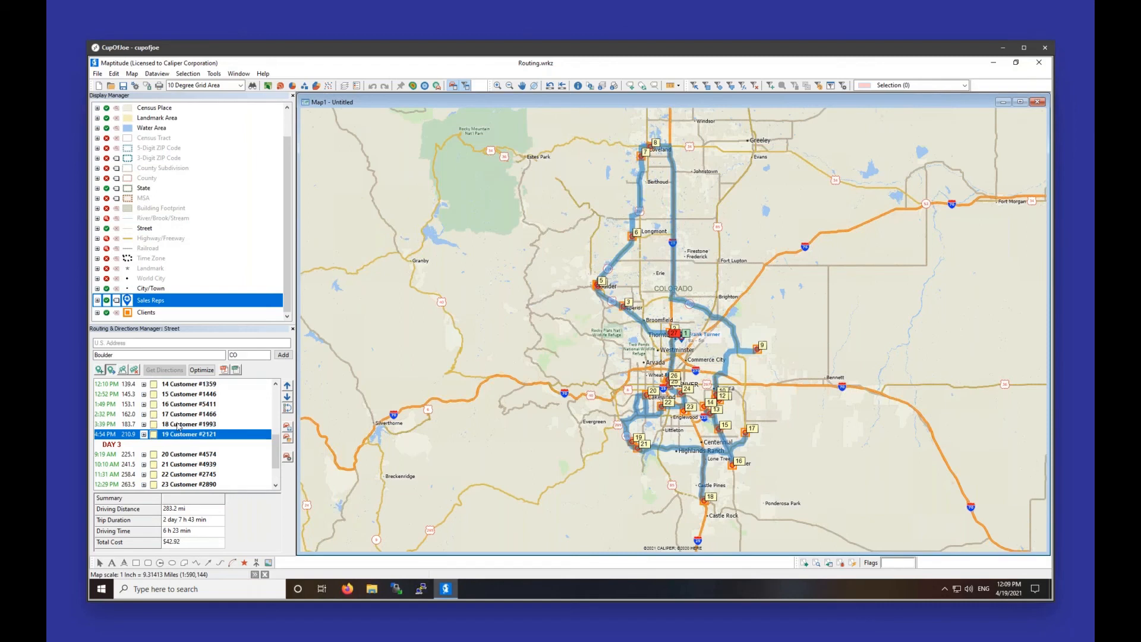
left_click(287, 408)
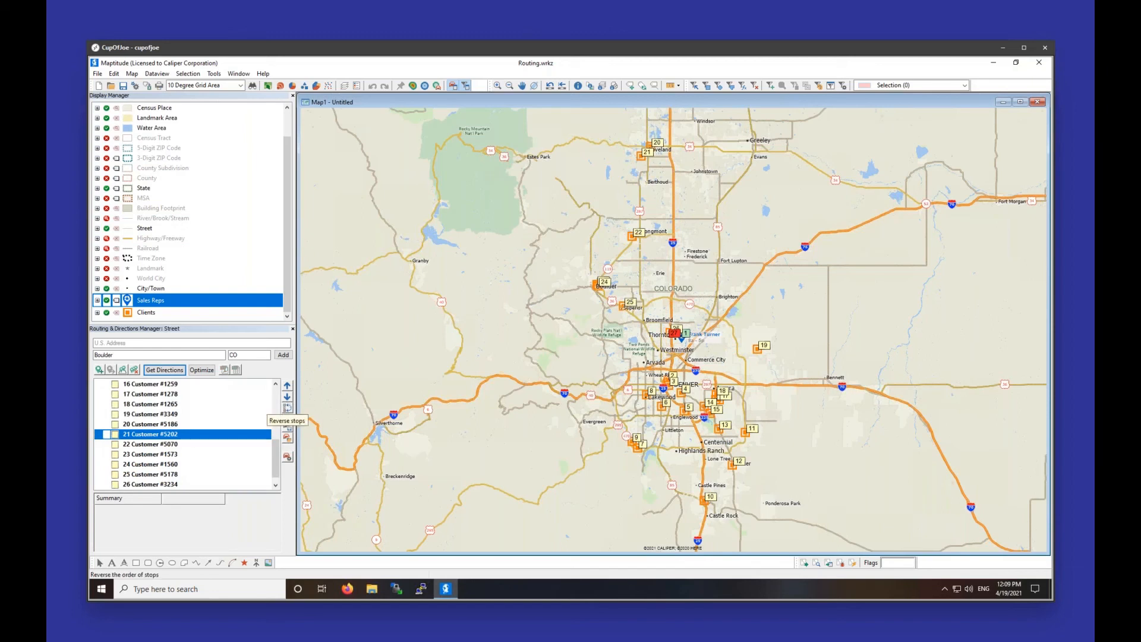
Step: Examine the general, driving speed and itinerary settings in the route options, including target speeds, and close them without saving
left_click(287, 458)
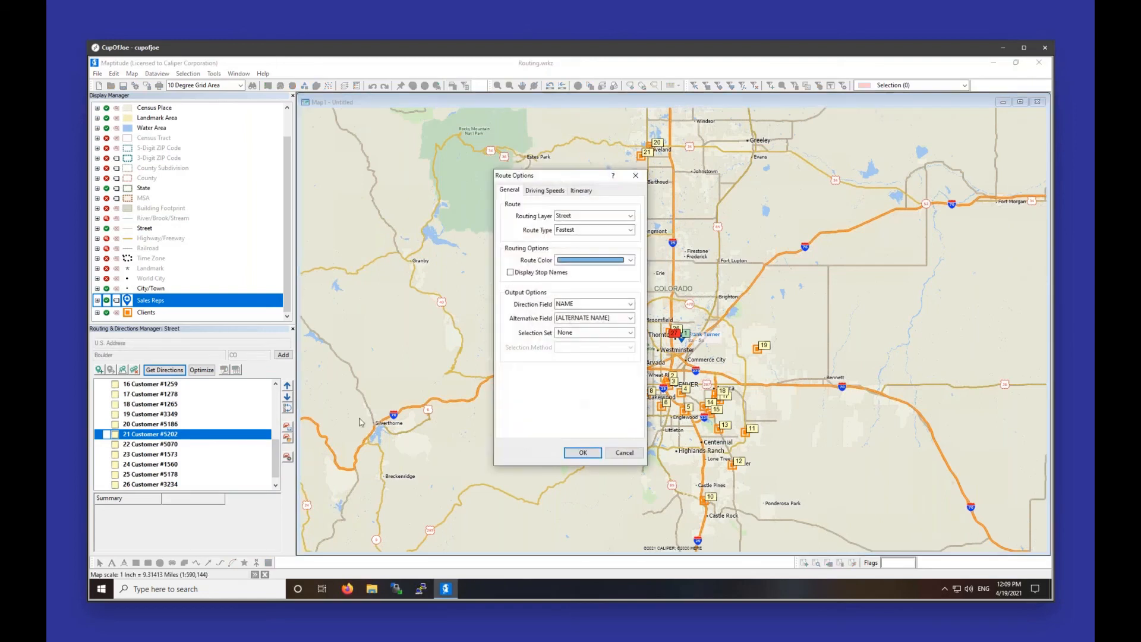
left_click(538, 192)
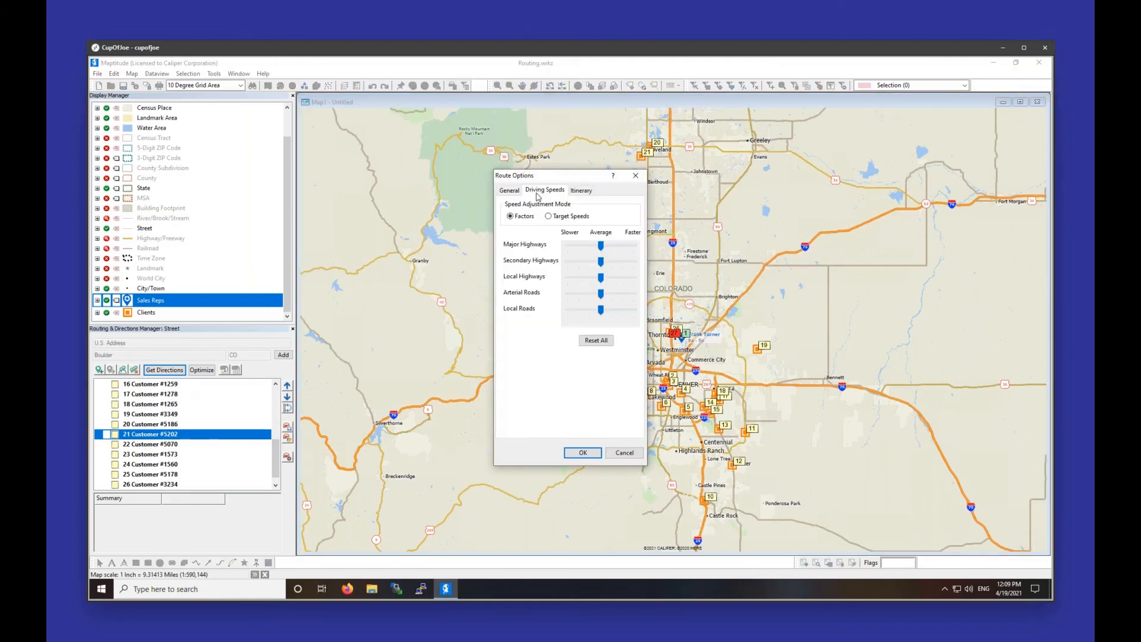
left_click(549, 216)
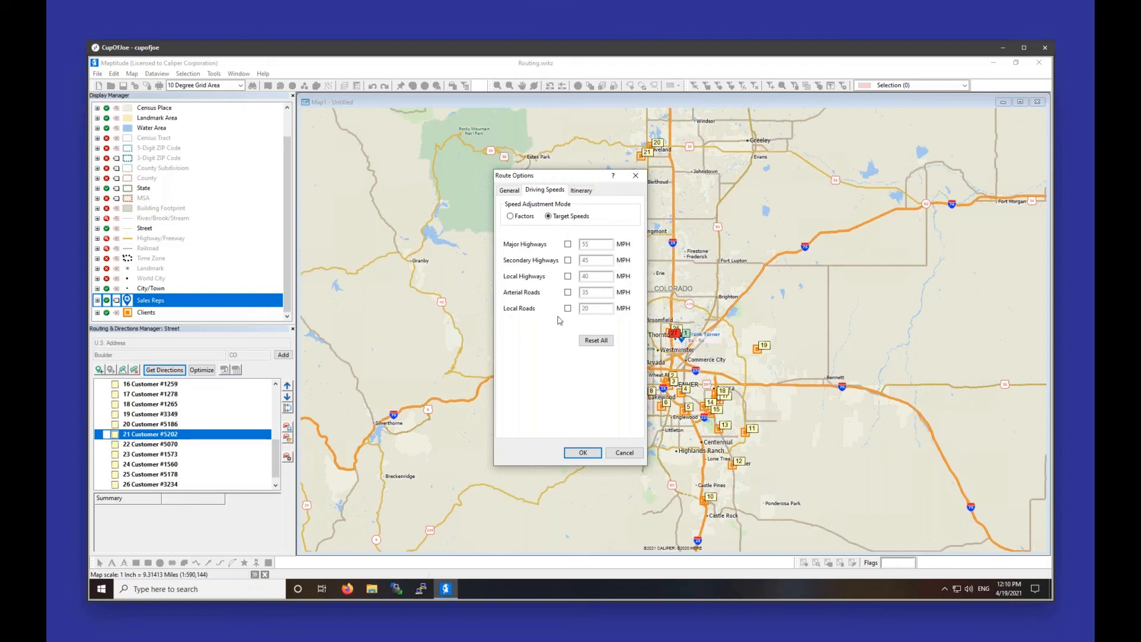
left_click(589, 191)
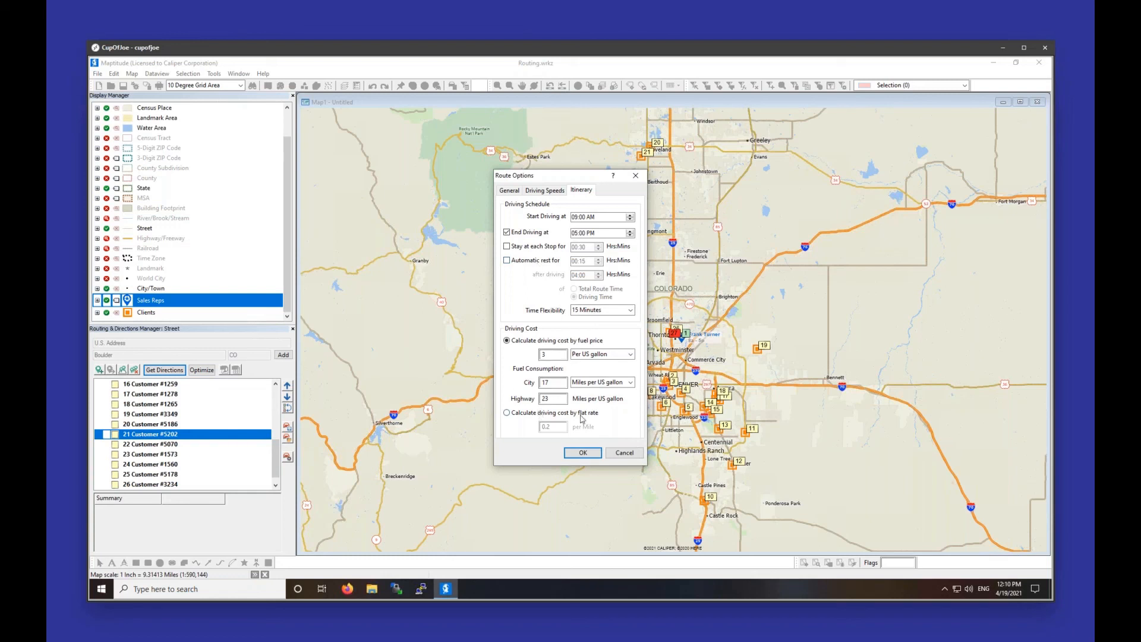
left_click(510, 191)
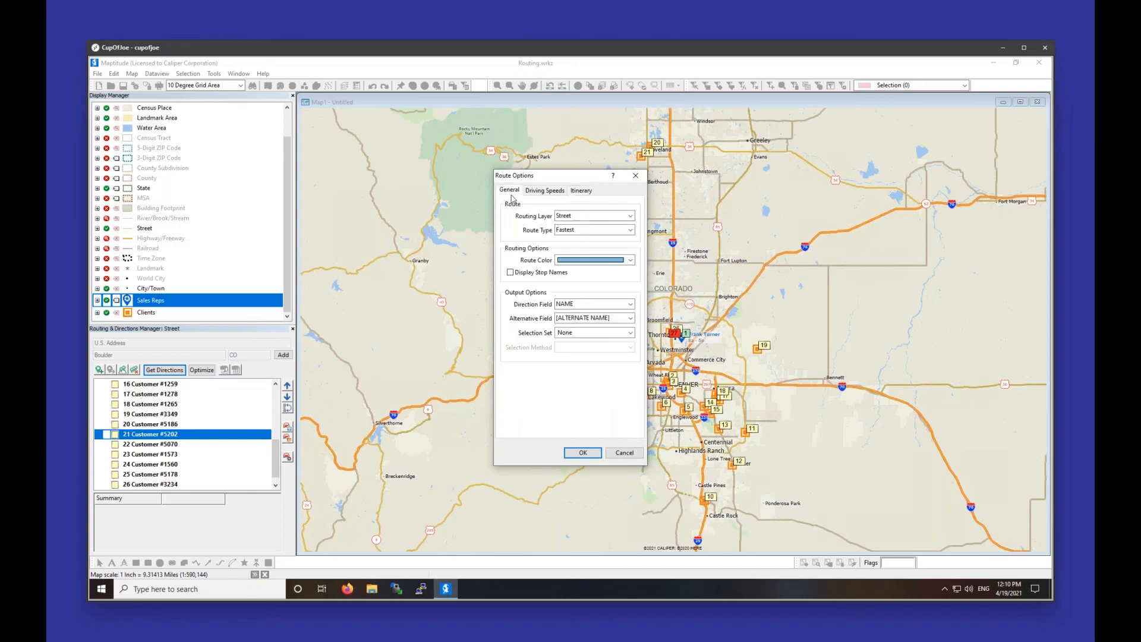
left_click(539, 190)
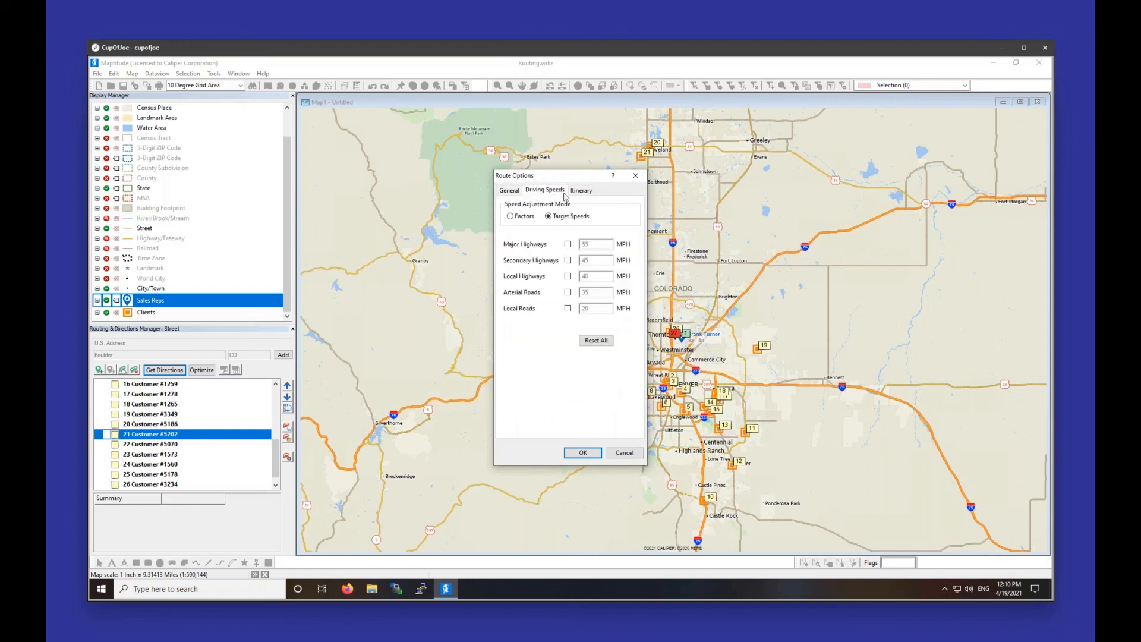
left_click(510, 191)
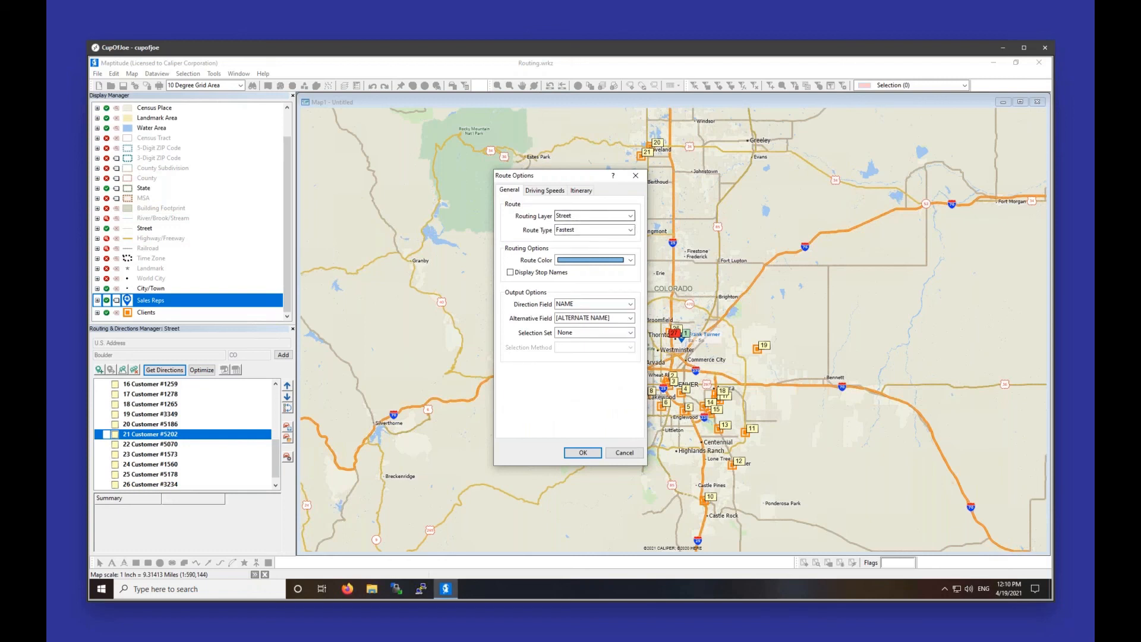
left_click(621, 454)
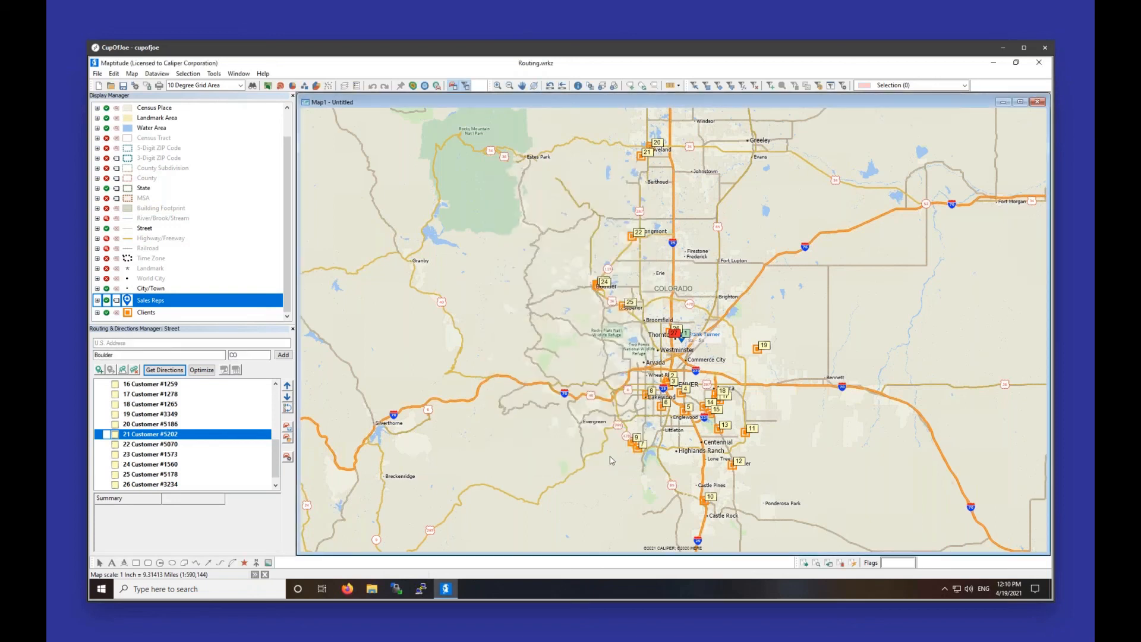
Step: Start a distance and travel time table with all Sales Reps features as origins, named by the Rep field
mouse_move(610, 460)
left_click(213, 74)
mouse_move(215, 96)
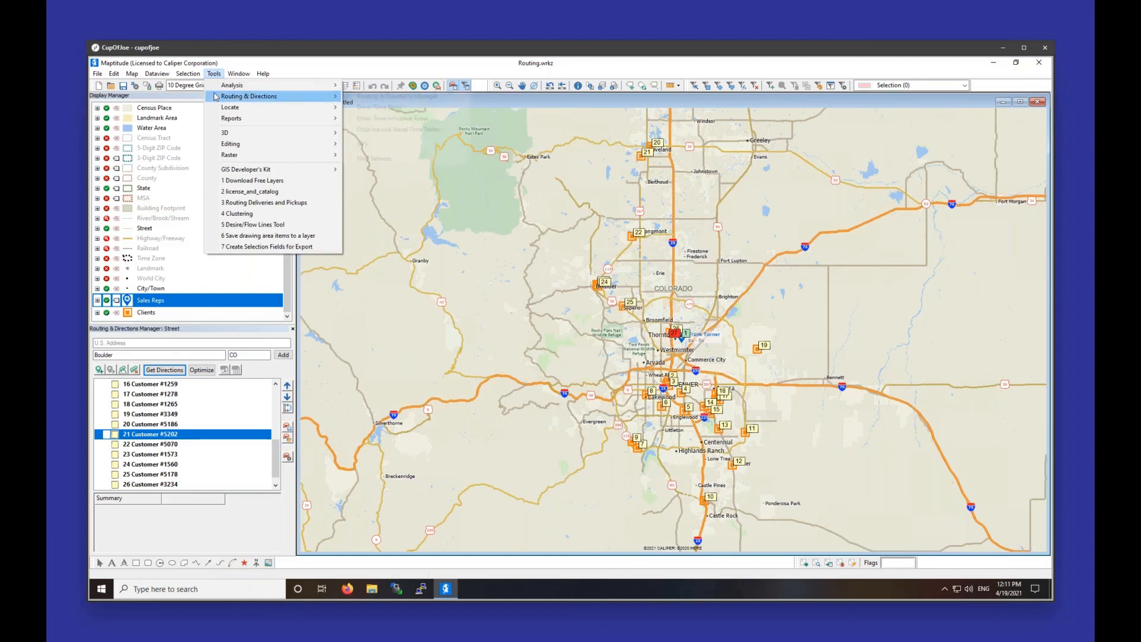
left_click(391, 130)
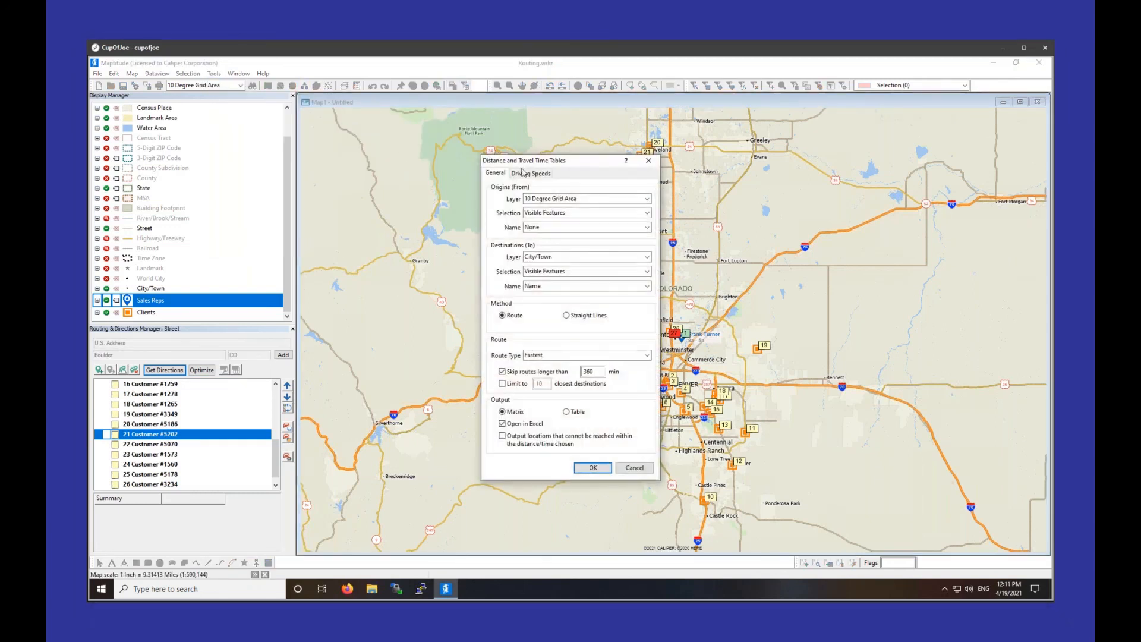
left_click_drag(549, 166, 566, 167)
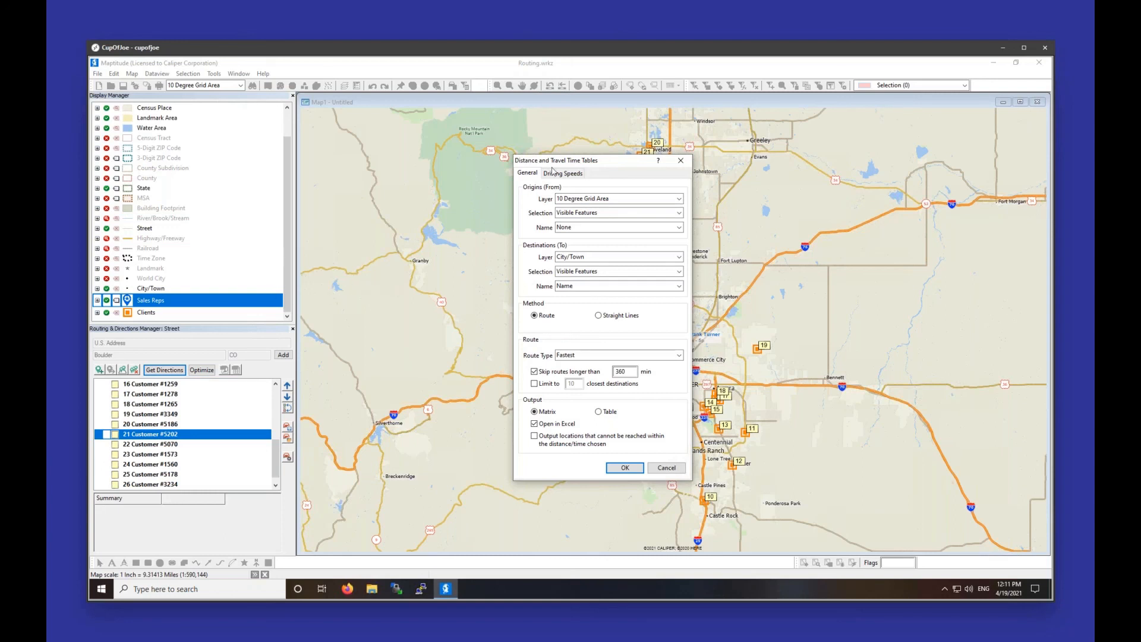
left_click_drag(549, 162, 376, 174)
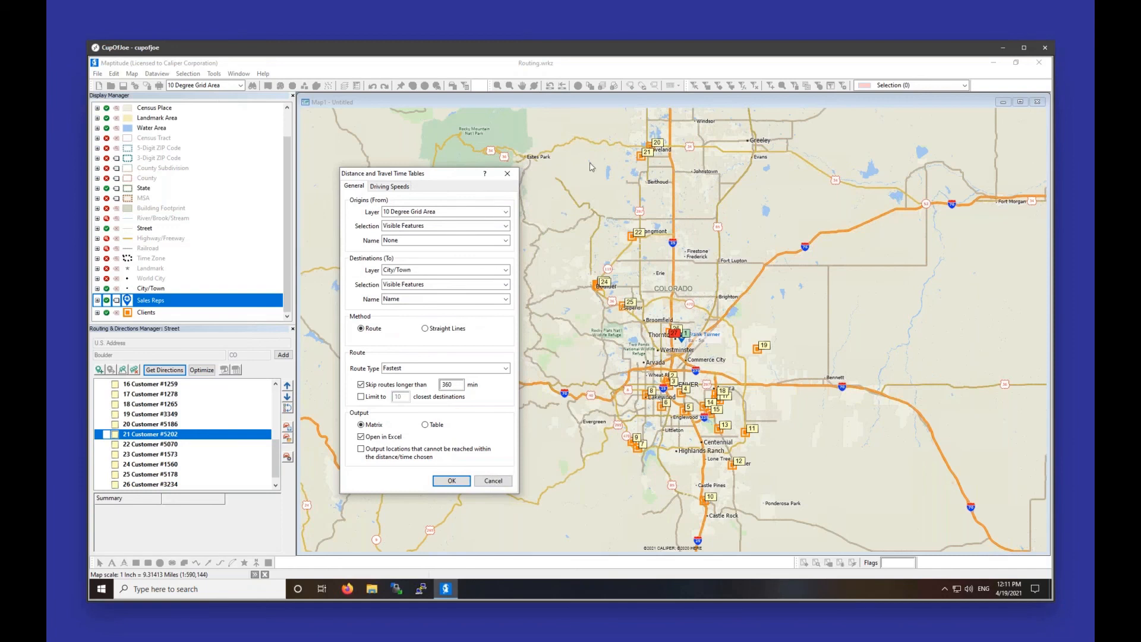
left_click_drag(405, 177, 603, 163)
left_click(602, 196)
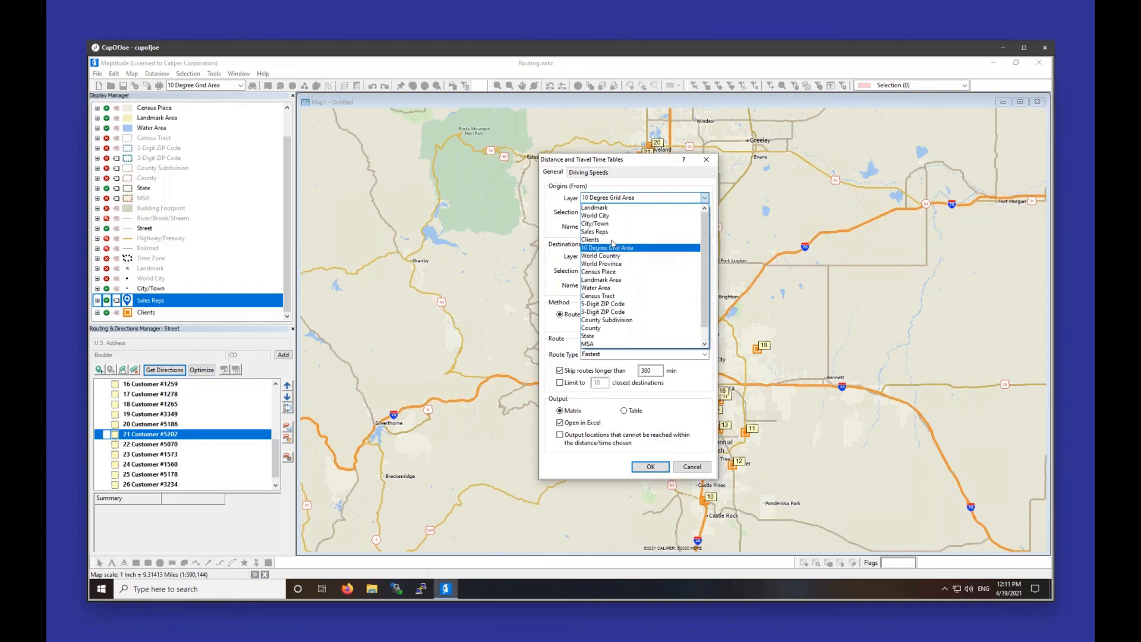
left_click(601, 215)
left_click(625, 213)
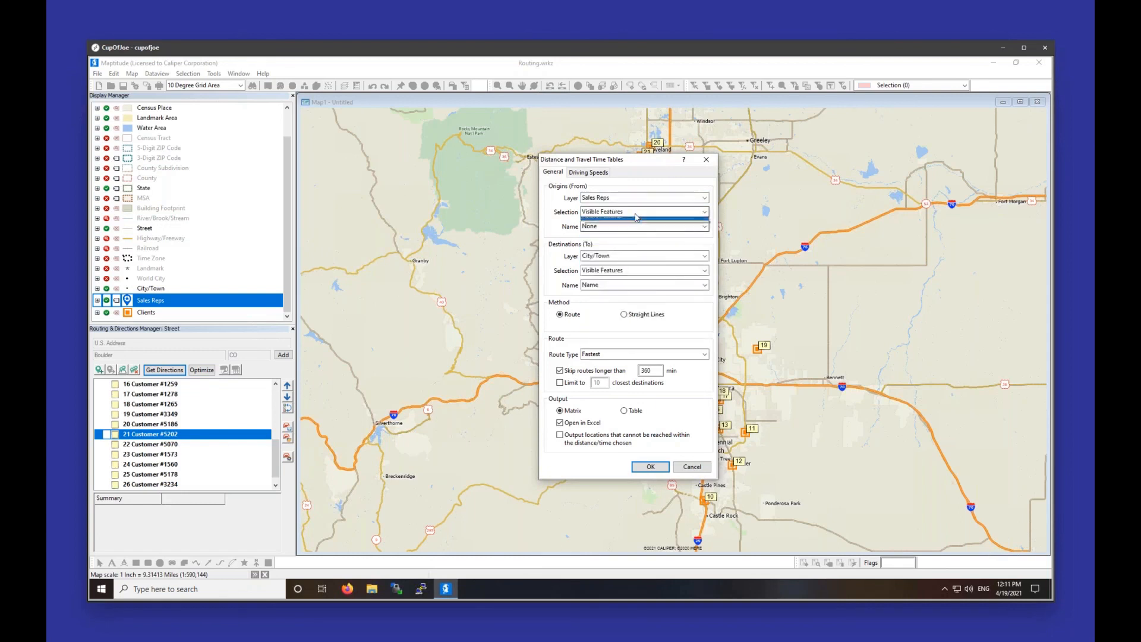
left_click(627, 221)
left_click(628, 226)
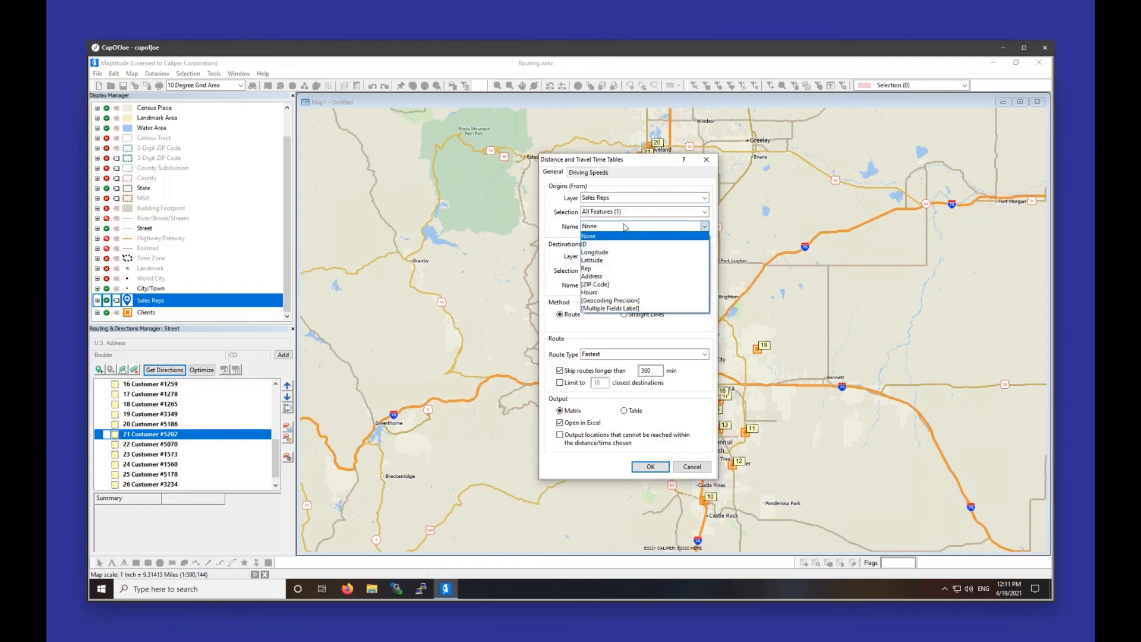
left_click(614, 270)
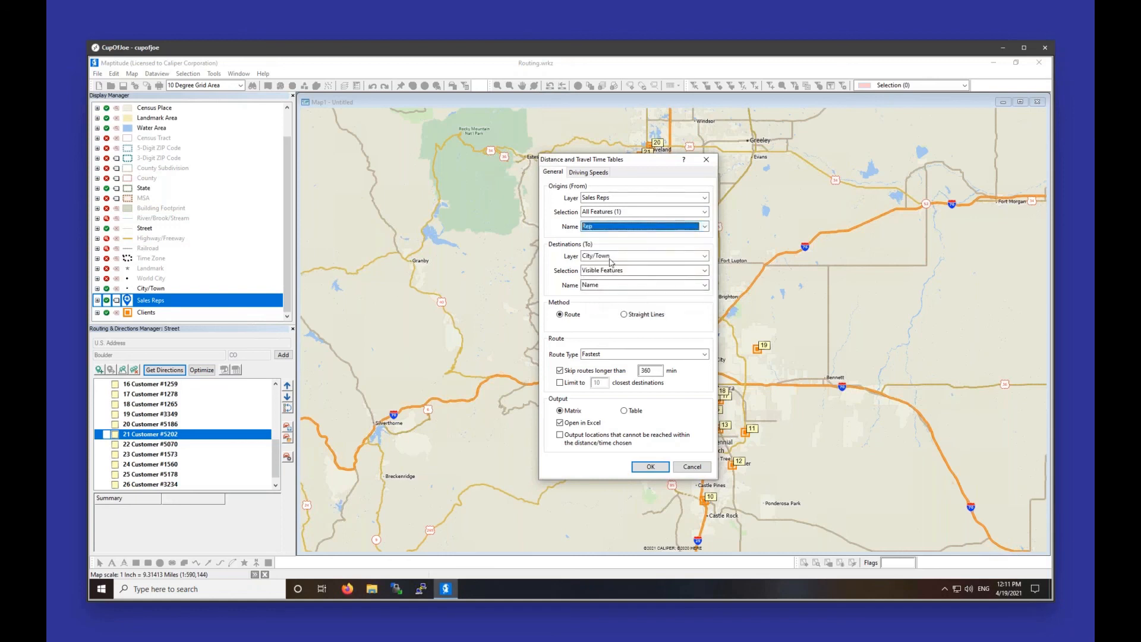
Step: Set the table's destinations to all Clients features, named by the Customer Name field
left_click(610, 257)
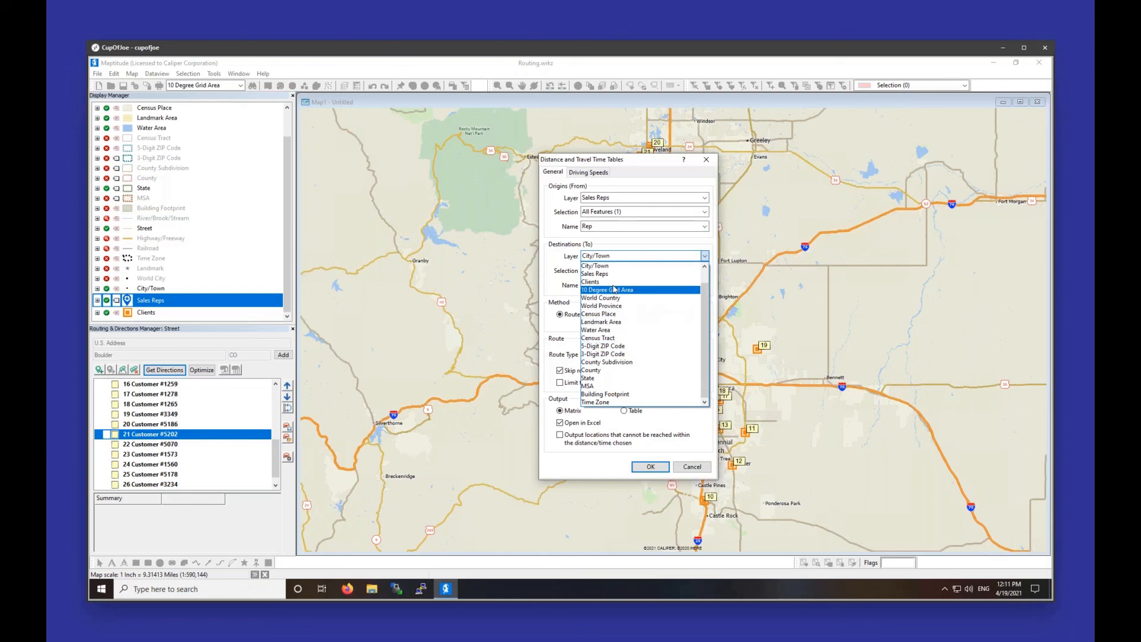
left_click(612, 281)
left_click(618, 270)
left_click(617, 281)
left_click(618, 285)
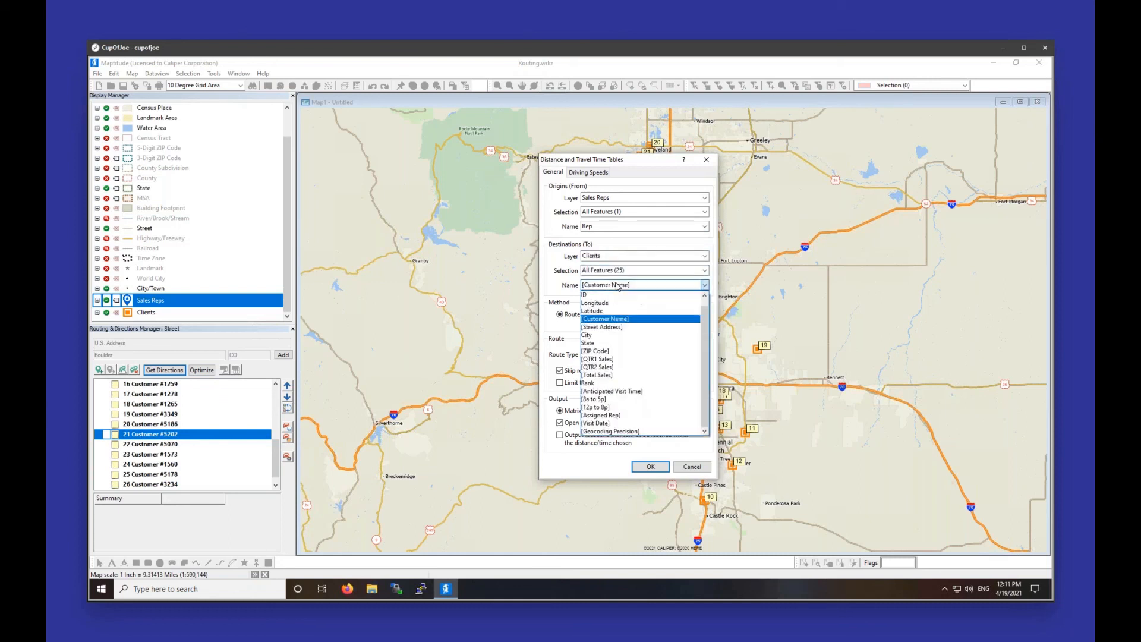
left_click(618, 319)
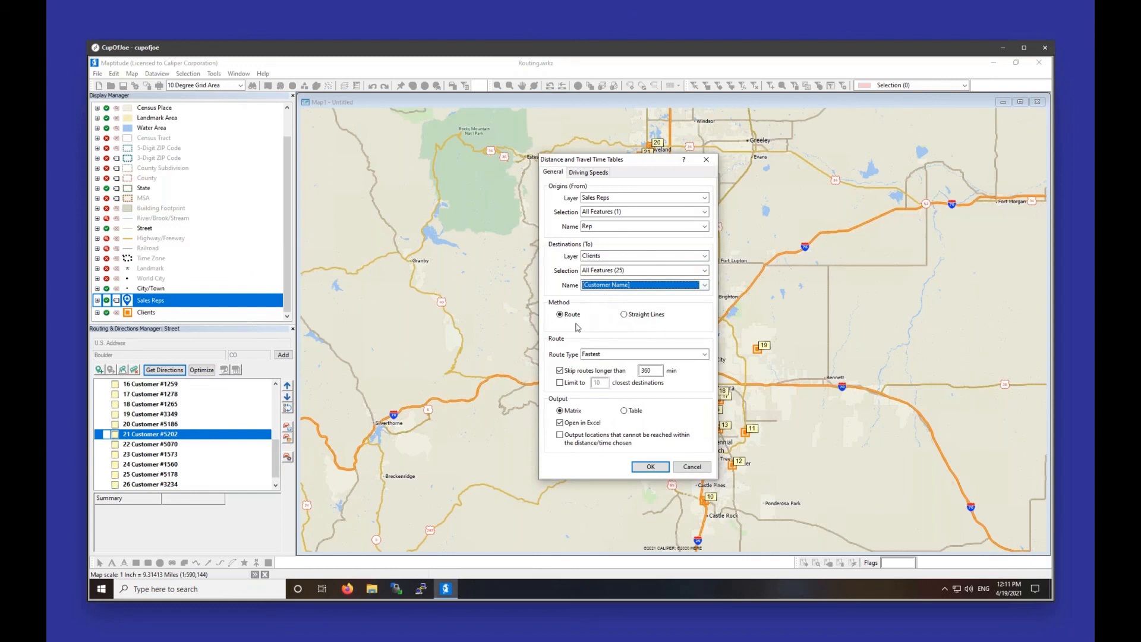
Step: Keep the route type as Fastest and turn off skipping of routes longer than a time limit
left_click(603, 355)
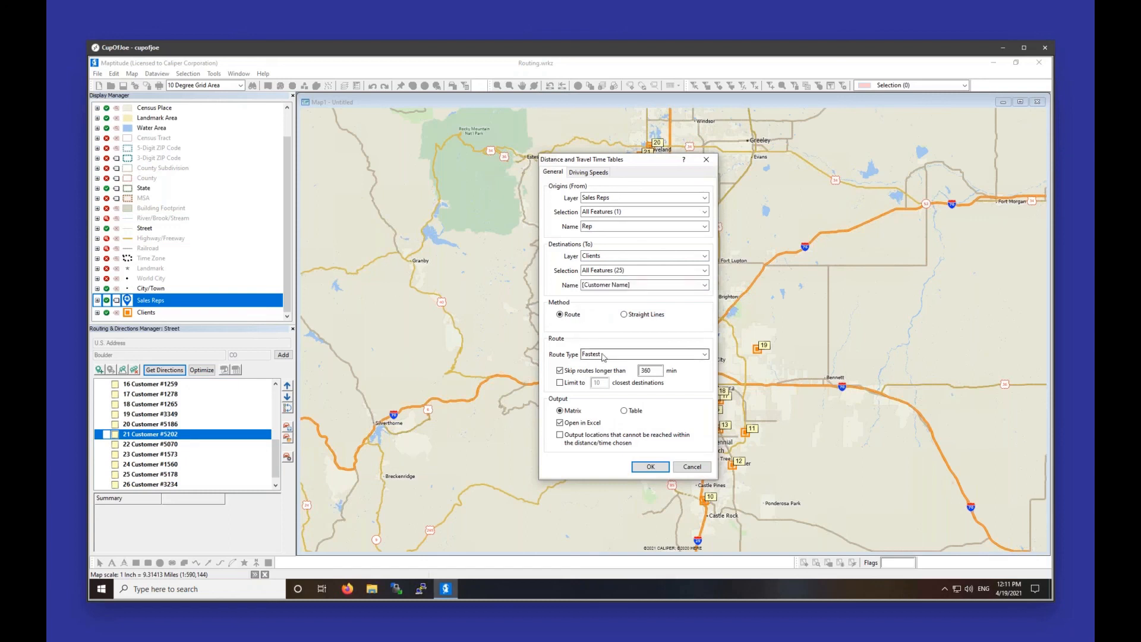
left_click(602, 357)
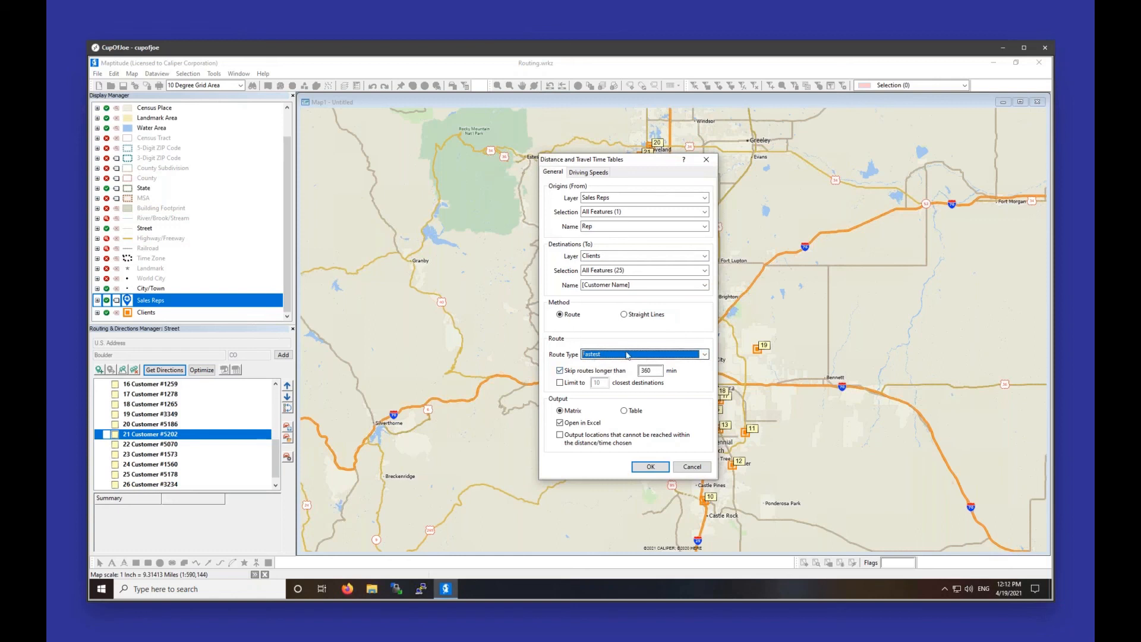
left_click(627, 355)
left_click(608, 382)
left_click(590, 373)
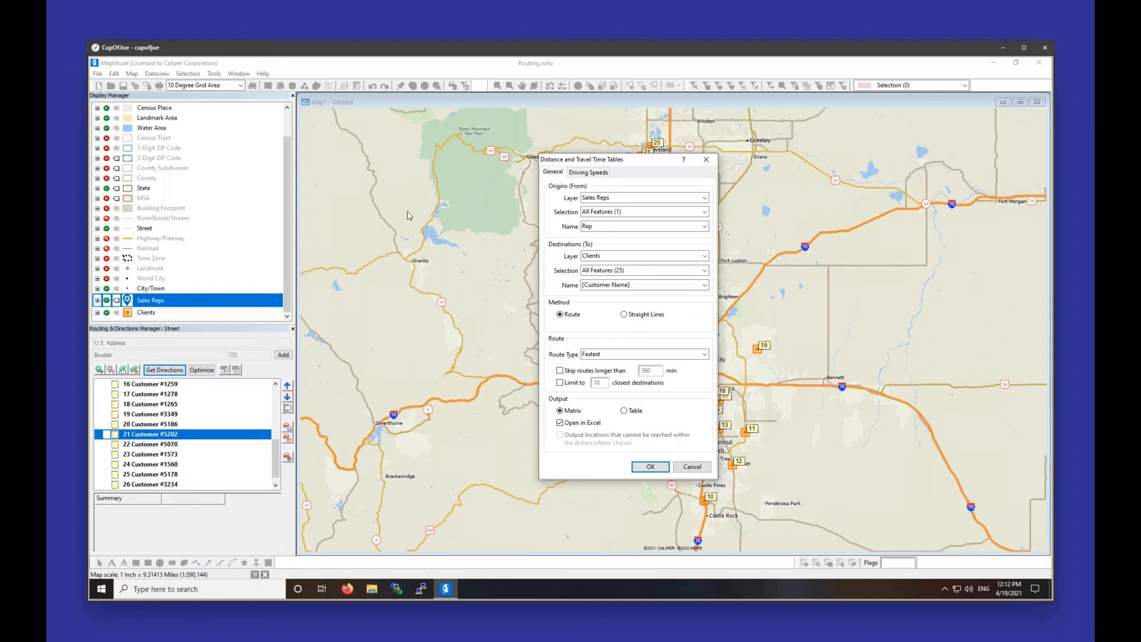
Step: Create the output as a table without opening it in Excel, and shrink its window to fit the columns
left_click(624, 410)
left_click(587, 424)
left_click(648, 465)
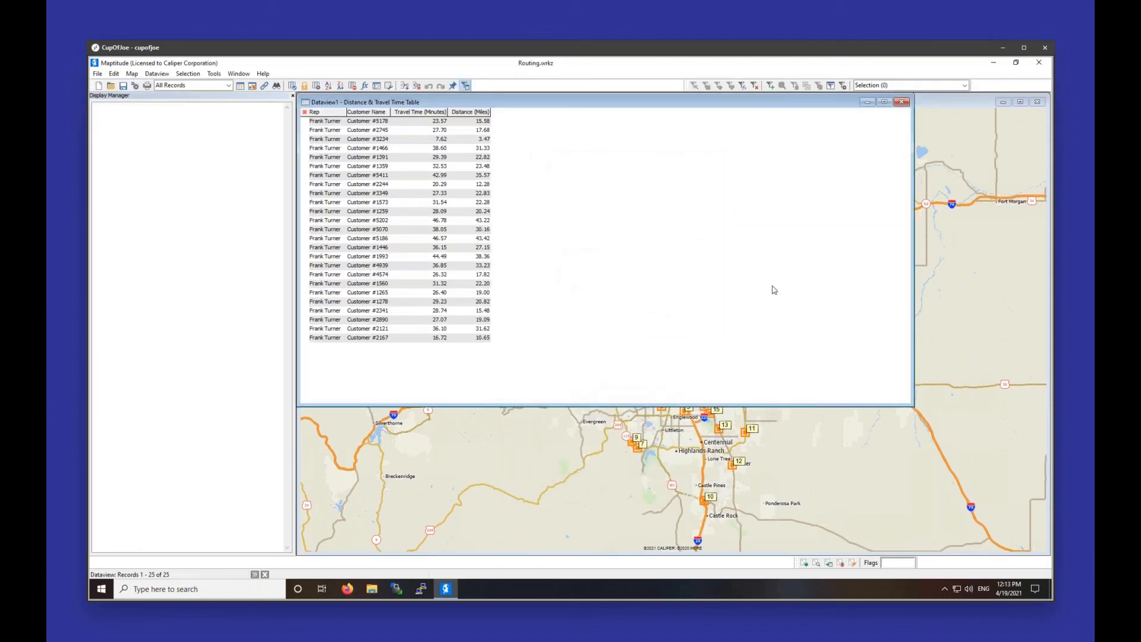
left_click_drag(915, 405, 516, 351)
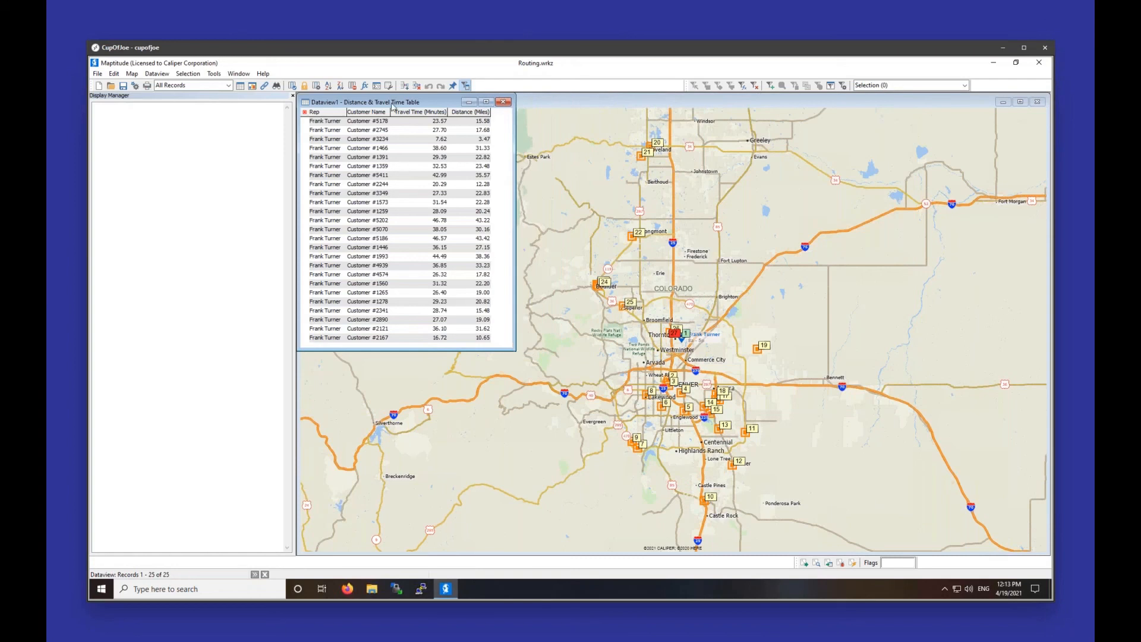